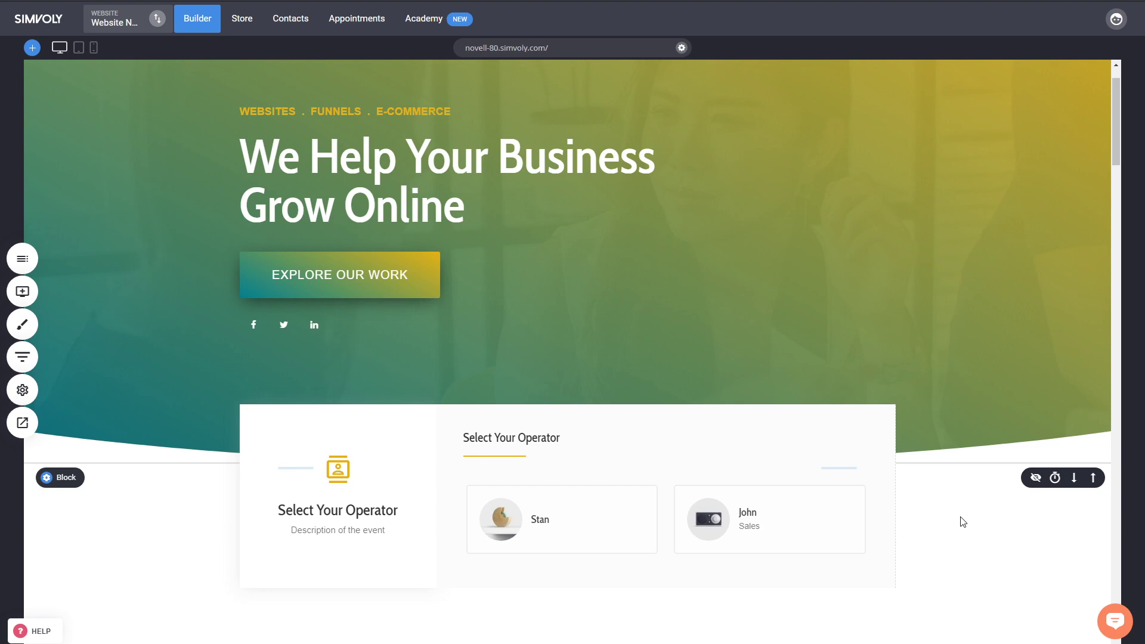
# Scroll down and open the Add Widget (+) library of basic, sales and media widgets
pyautogui.scroll(-2, 962, 521)
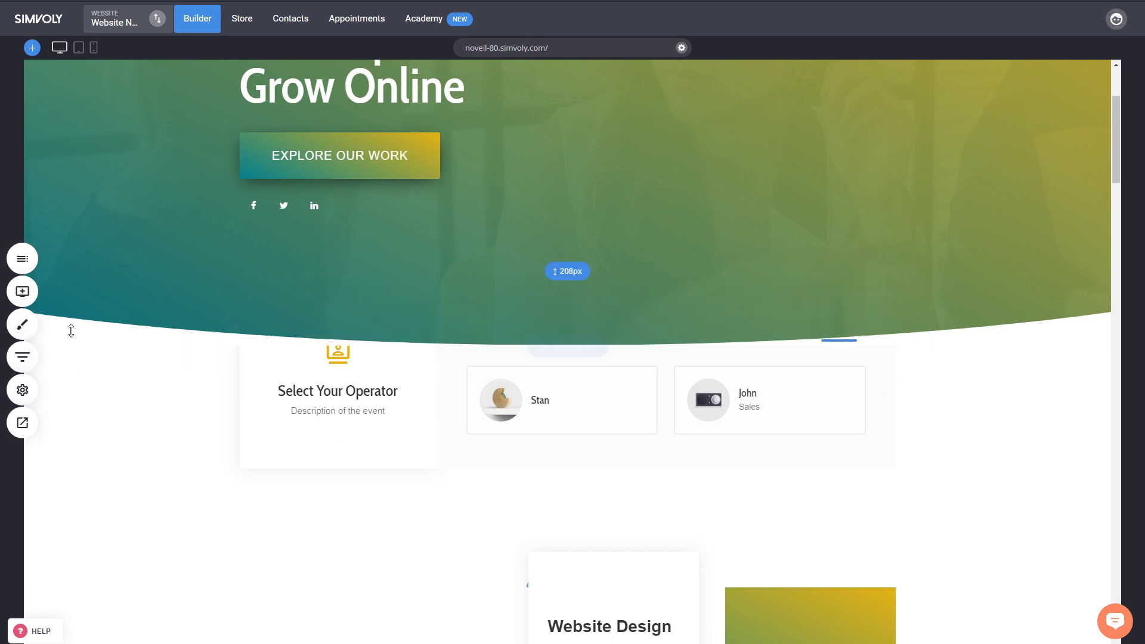
pyautogui.click(23, 292)
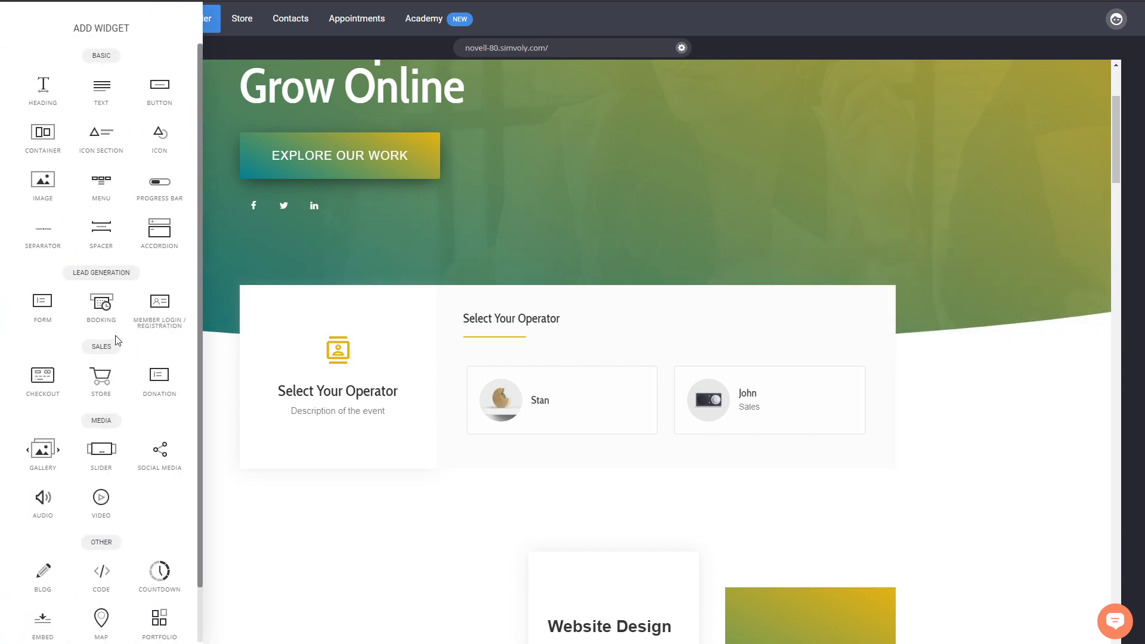
# Place a Checkout widget from the Sales group under the Select Your Operator section
pyautogui.moveTo(43, 381); pyautogui.dragTo(549, 439)
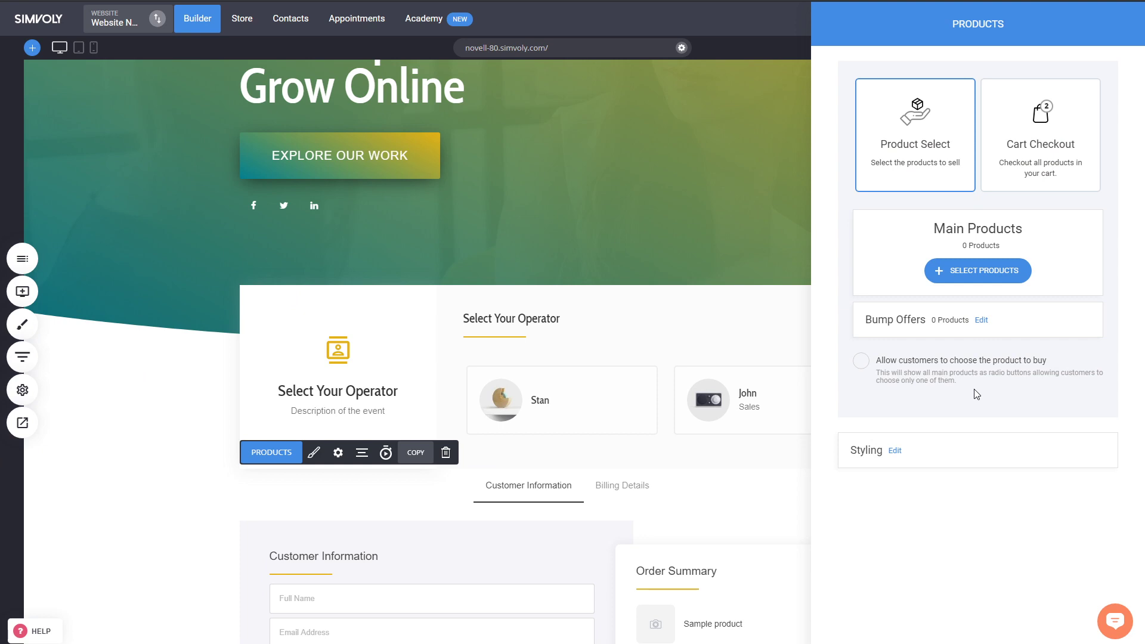
pyautogui.click(895, 451)
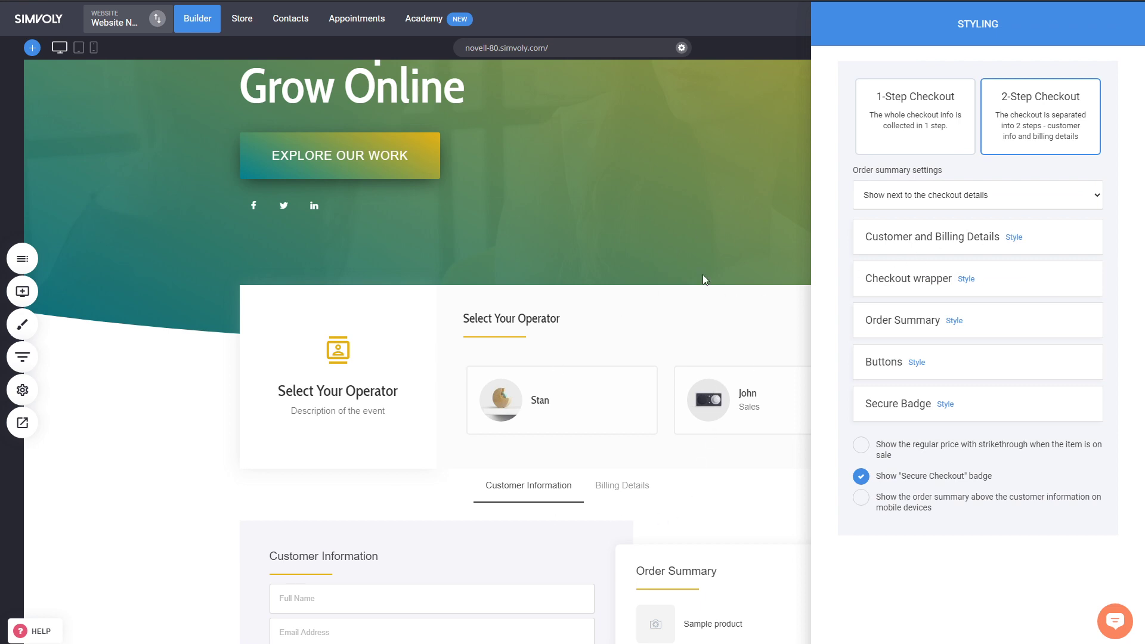
pyautogui.press('Escape')
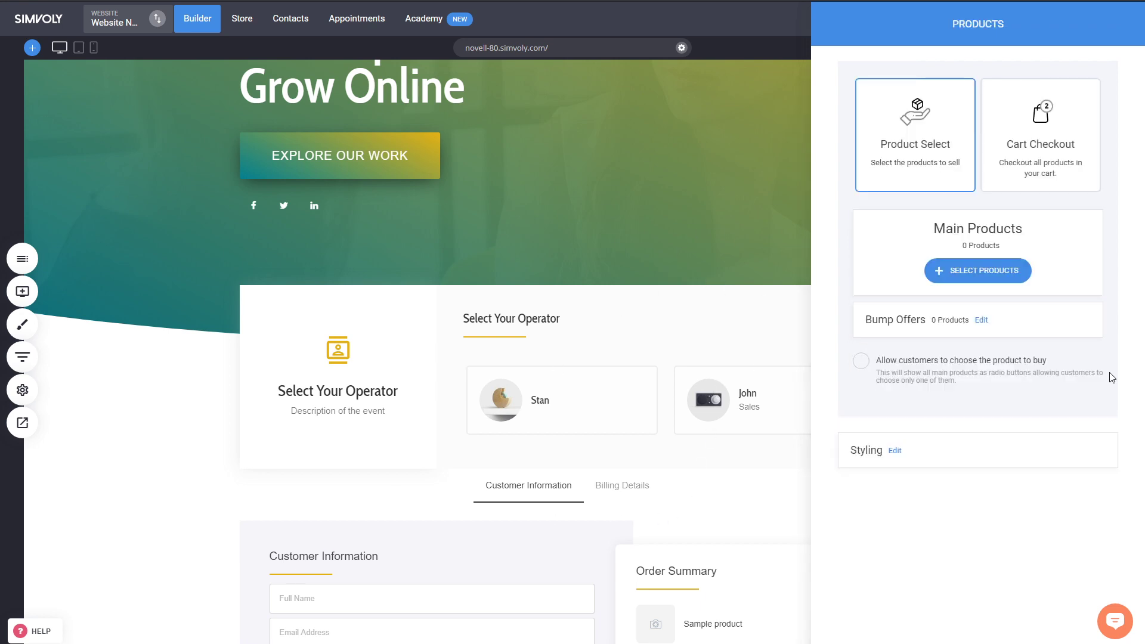
# Choose Physical, Course 5 and Course 4 as the checkout's main products
pyautogui.click(975, 273)
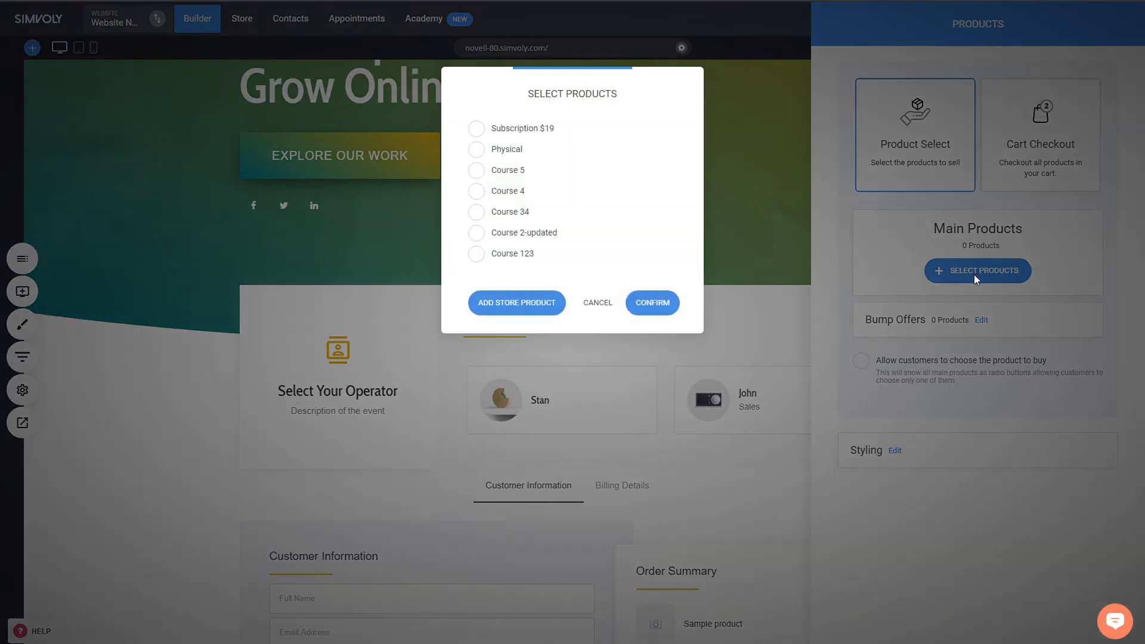
pyautogui.click(518, 152)
pyautogui.click(514, 172)
pyautogui.click(514, 192)
pyautogui.click(653, 303)
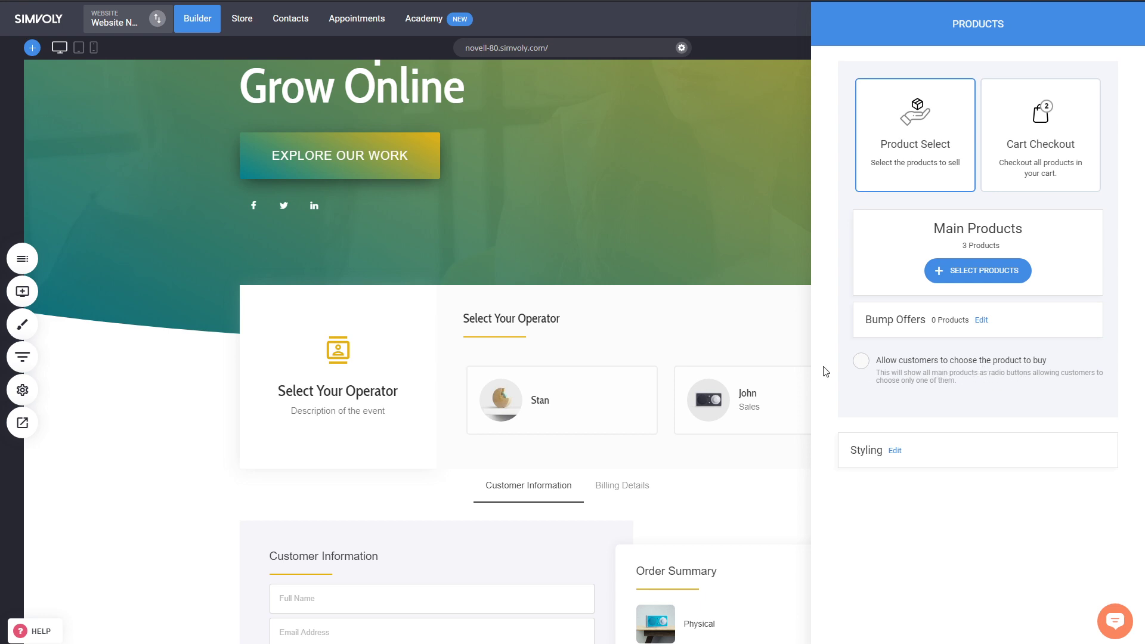
# Reopen the checkout's Products settings and enable 'Allow customers to choose the product to buy'
pyautogui.click(768, 380)
pyautogui.scroll(-5, 832, 376)
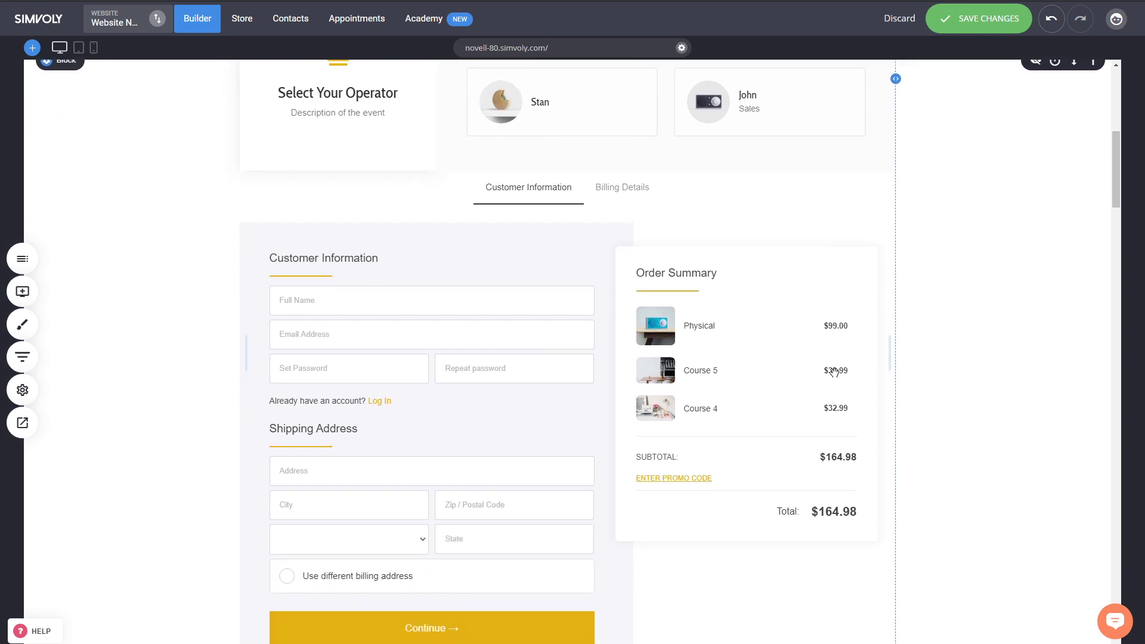
pyautogui.scroll(-1, 816, 286)
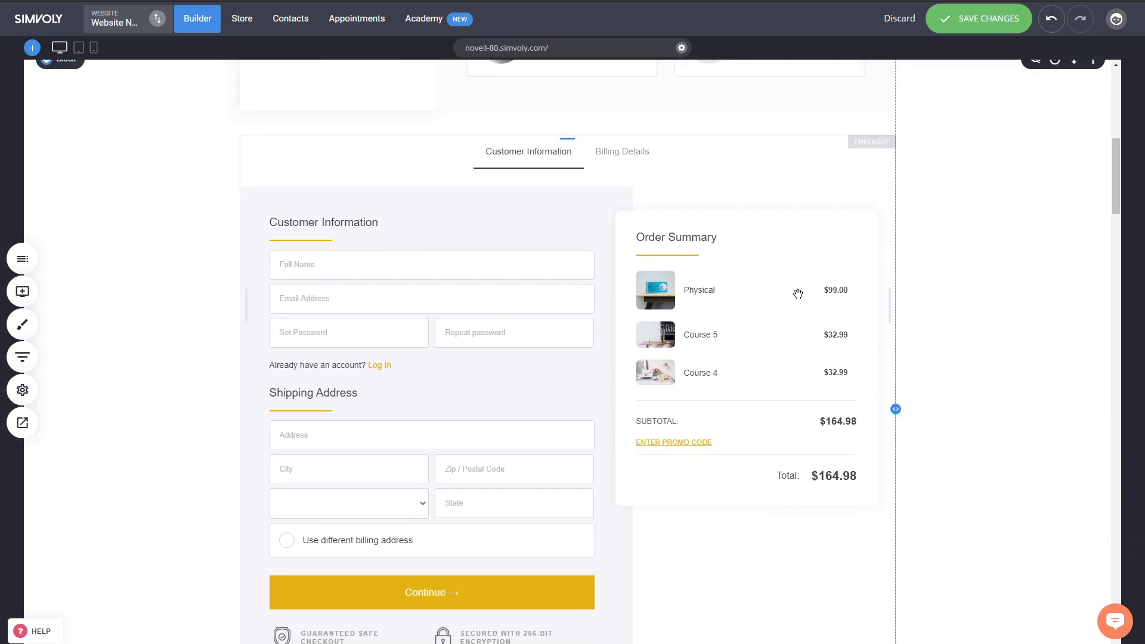
pyautogui.click(535, 266)
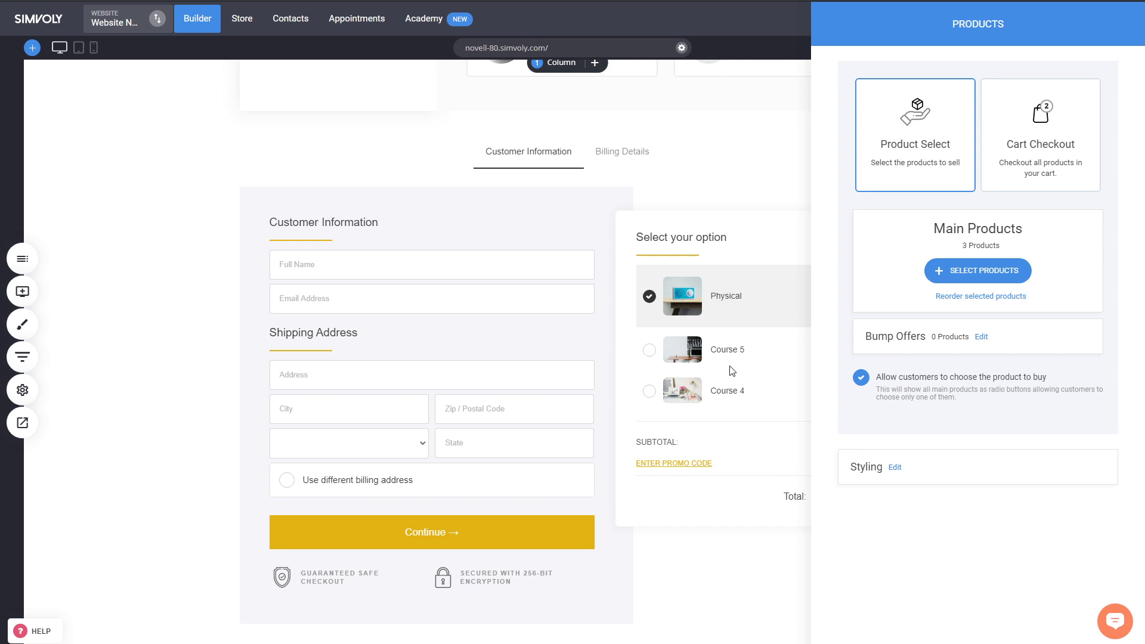
# Move Course 4 above Course 5 so the options read Physical, Course 4, Course 5
pyautogui.click(960, 297)
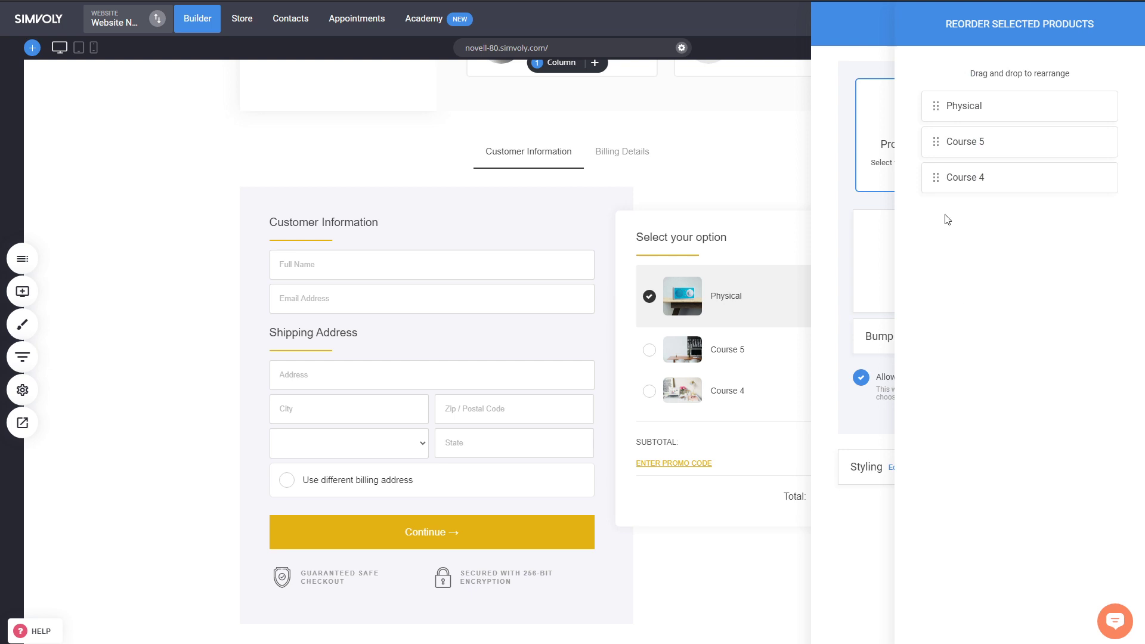
pyautogui.moveTo(937, 167); pyautogui.dragTo(937, 143)
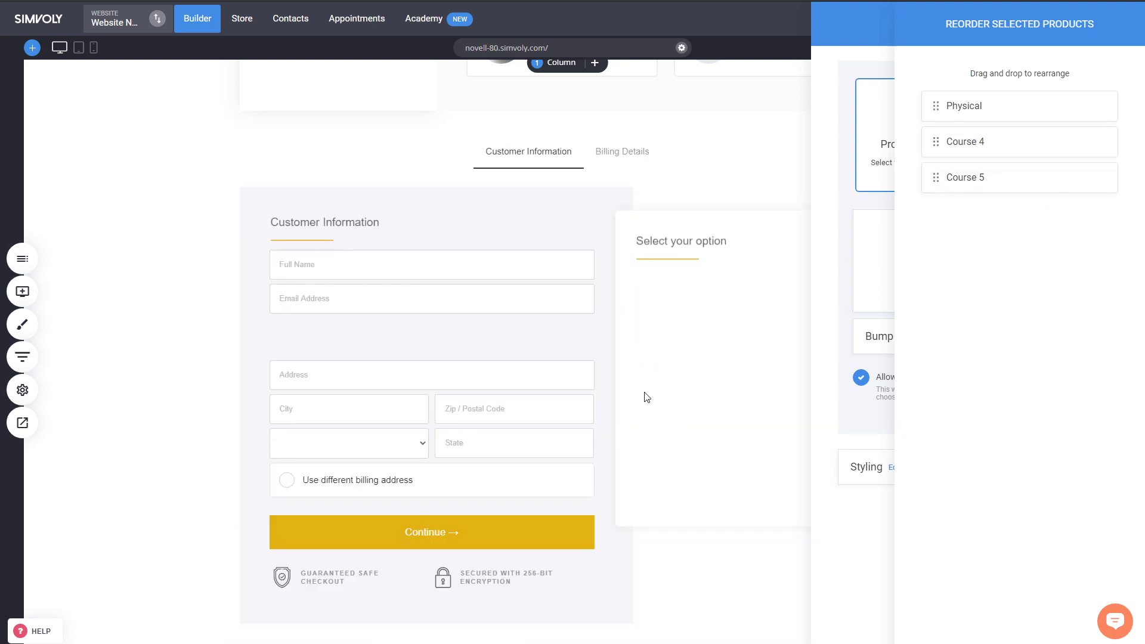
pyautogui.click(852, 341)
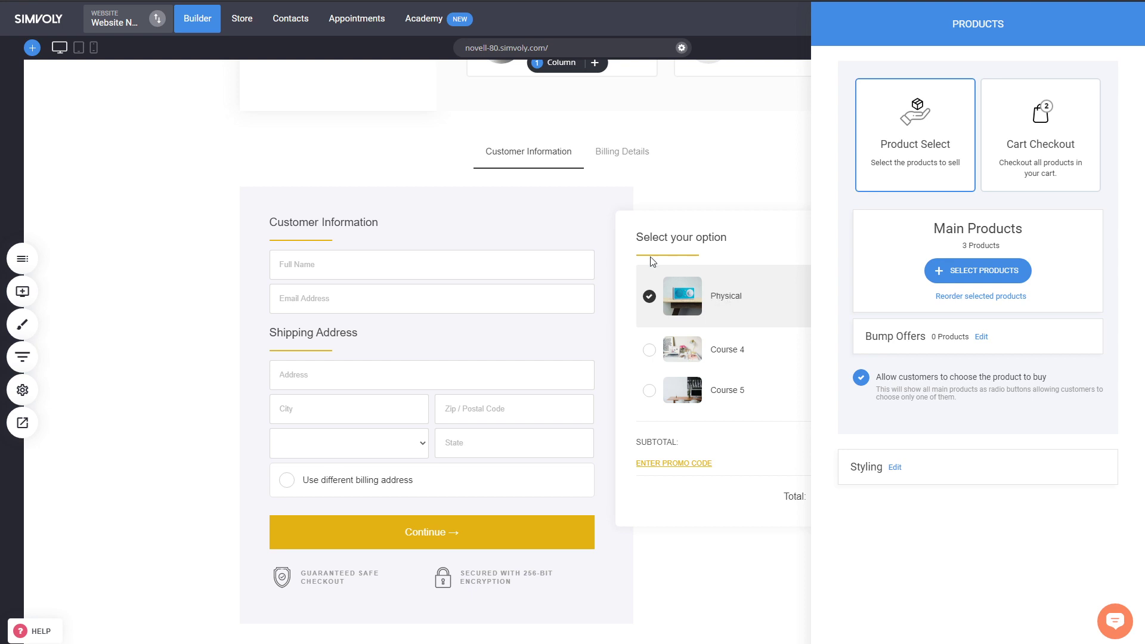
# Add a new bump offer with its badge shown on a red background
pyautogui.click(980, 337)
pyautogui.click(977, 132)
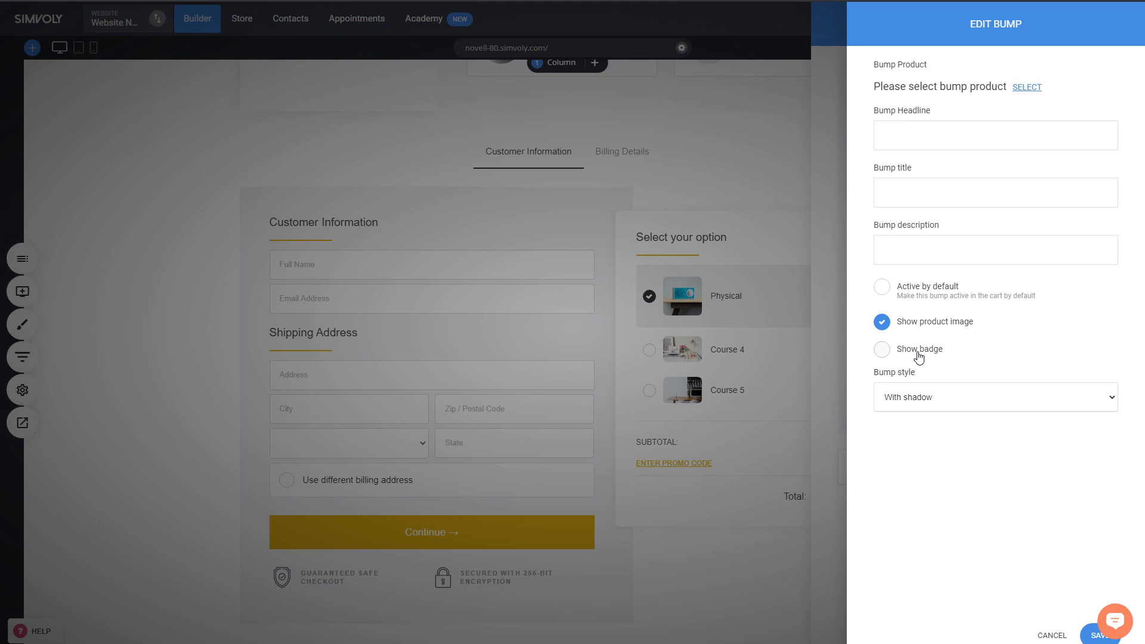
pyautogui.click(918, 352)
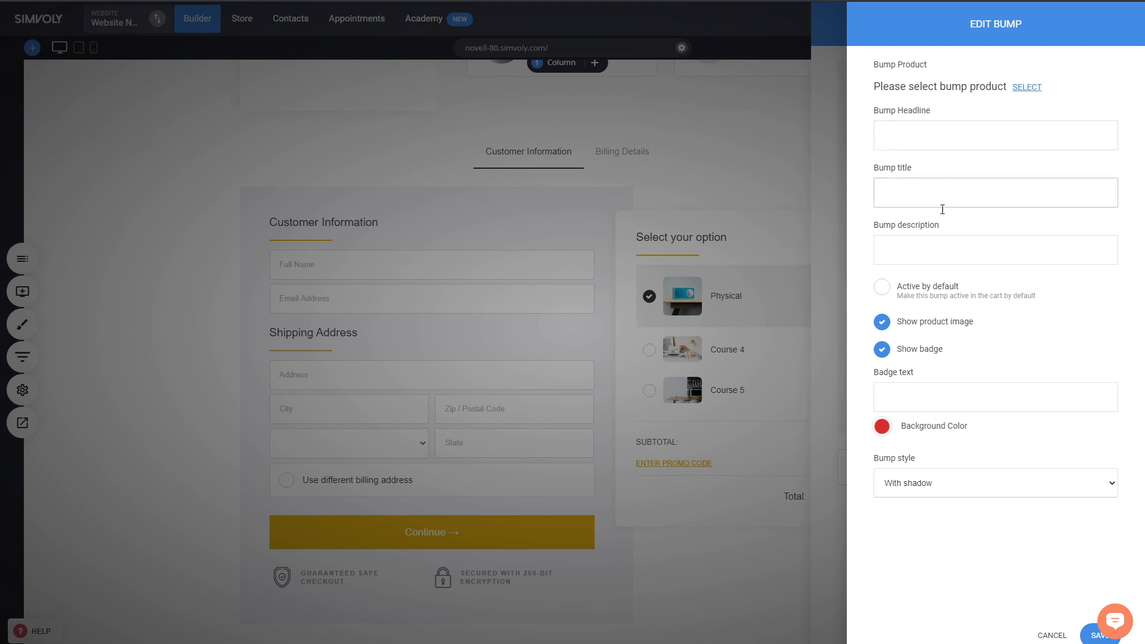
pyautogui.click(882, 428)
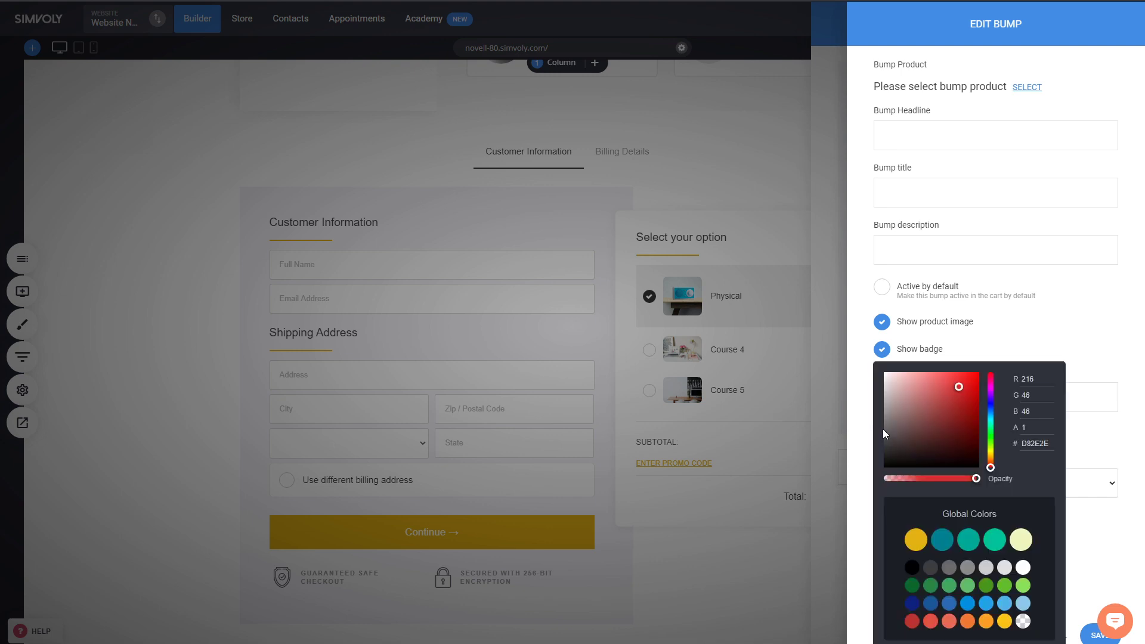
pyautogui.click(858, 430)
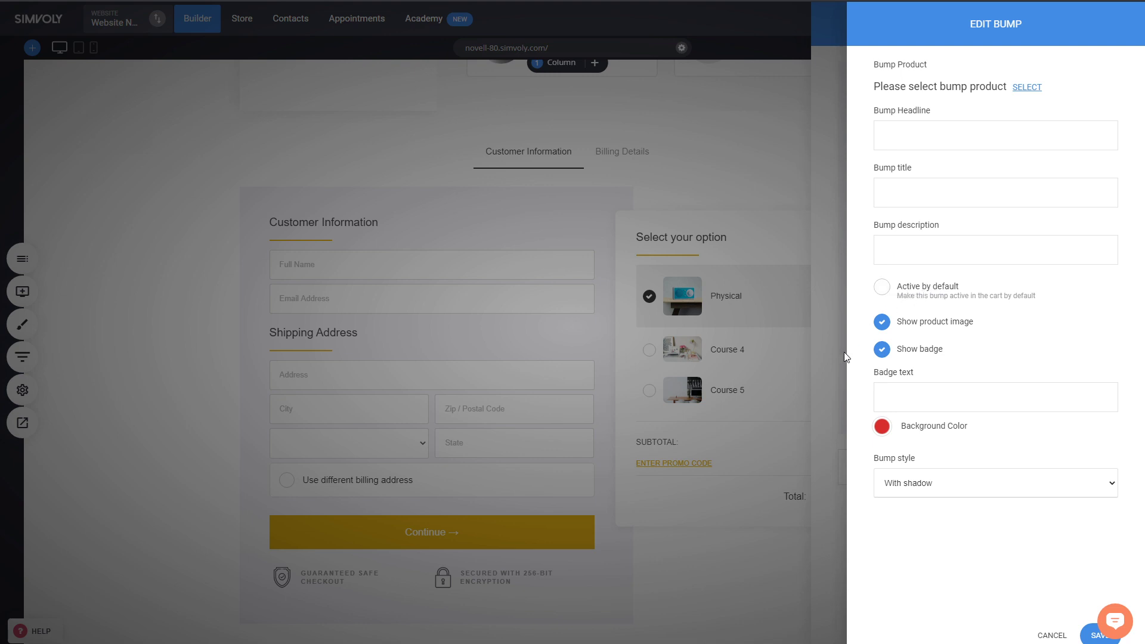
# Cancel the unfinished bump offer and exit the Bump Offers and Products panels
pyautogui.click(1051, 634)
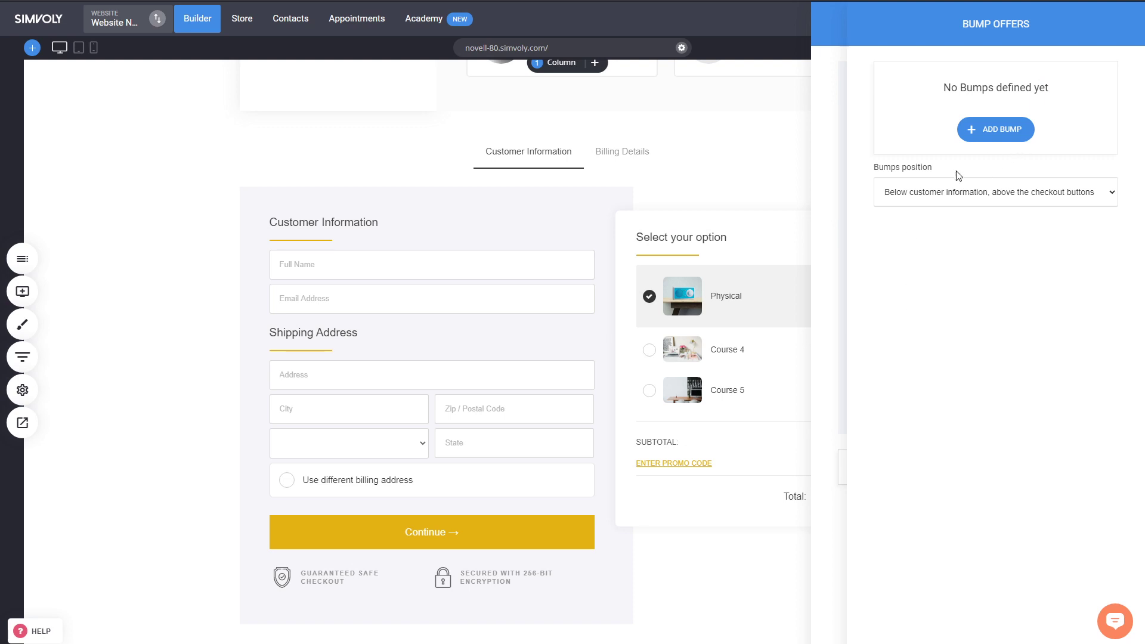
pyautogui.click(818, 333)
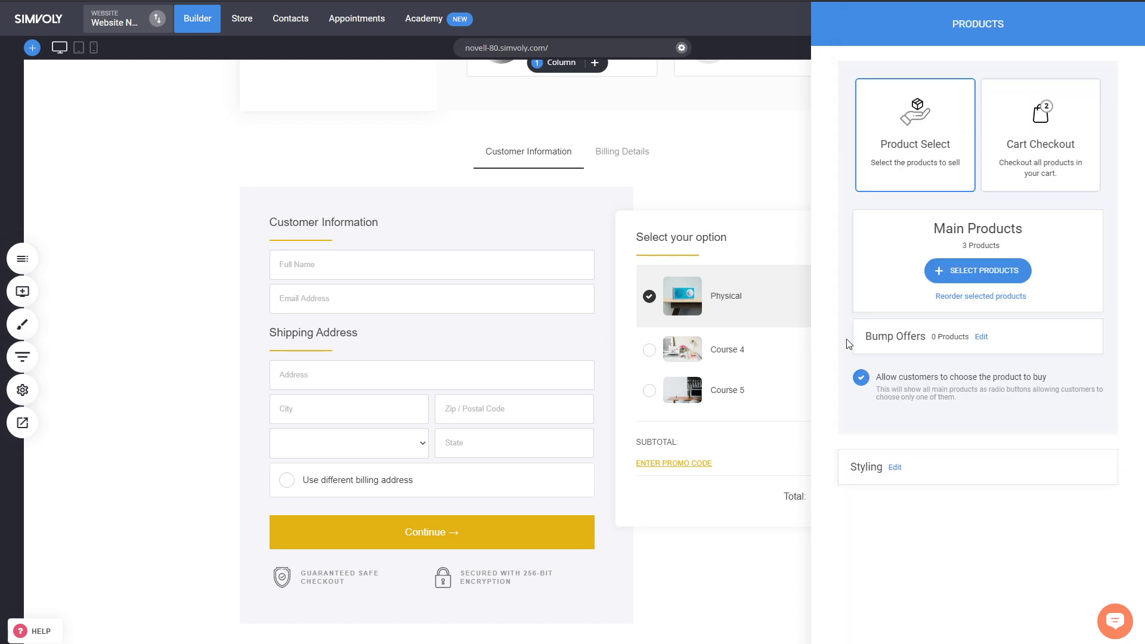
pyautogui.click(692, 341)
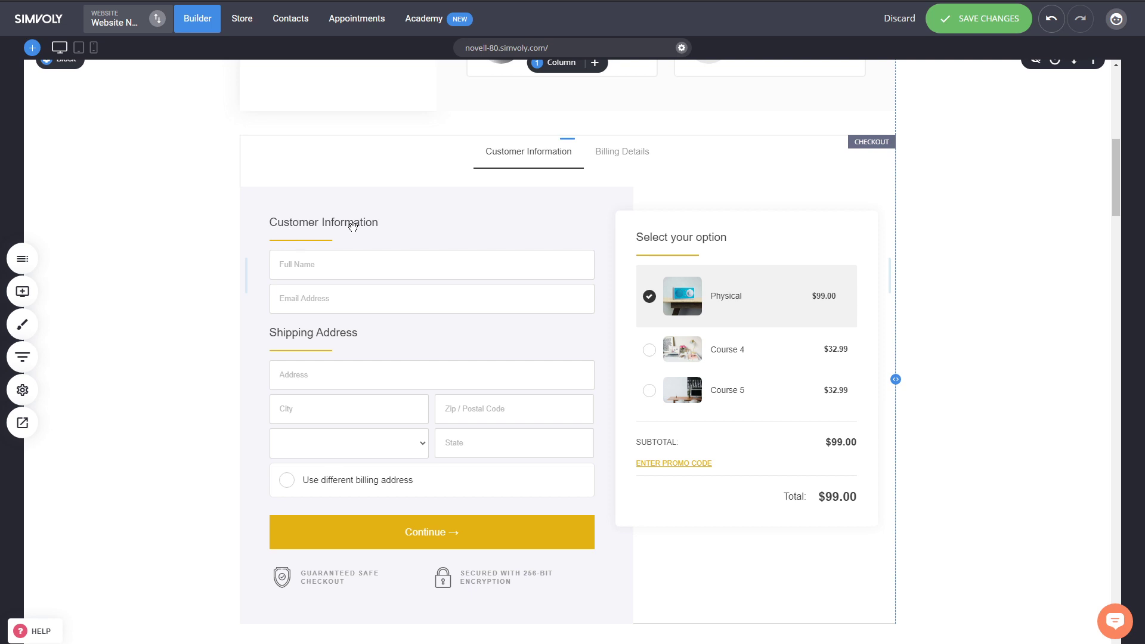
# Open and then dismiss the checkout's Styling options, returning to the checkout block
pyautogui.scroll(4, 480, 220)
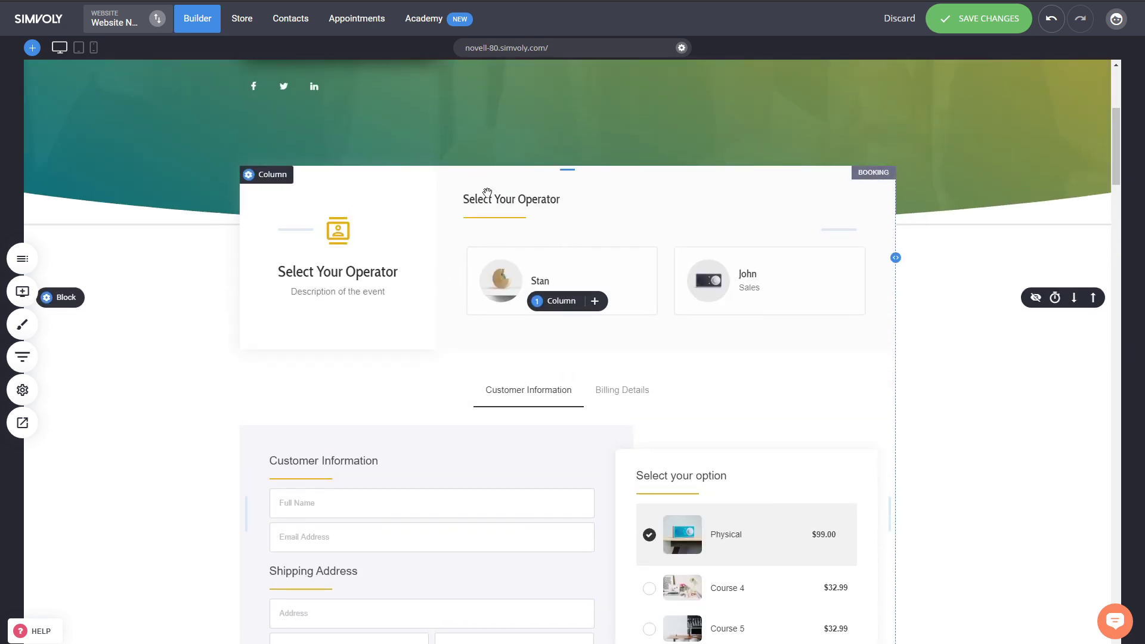
pyautogui.scroll(-4, 521, 314)
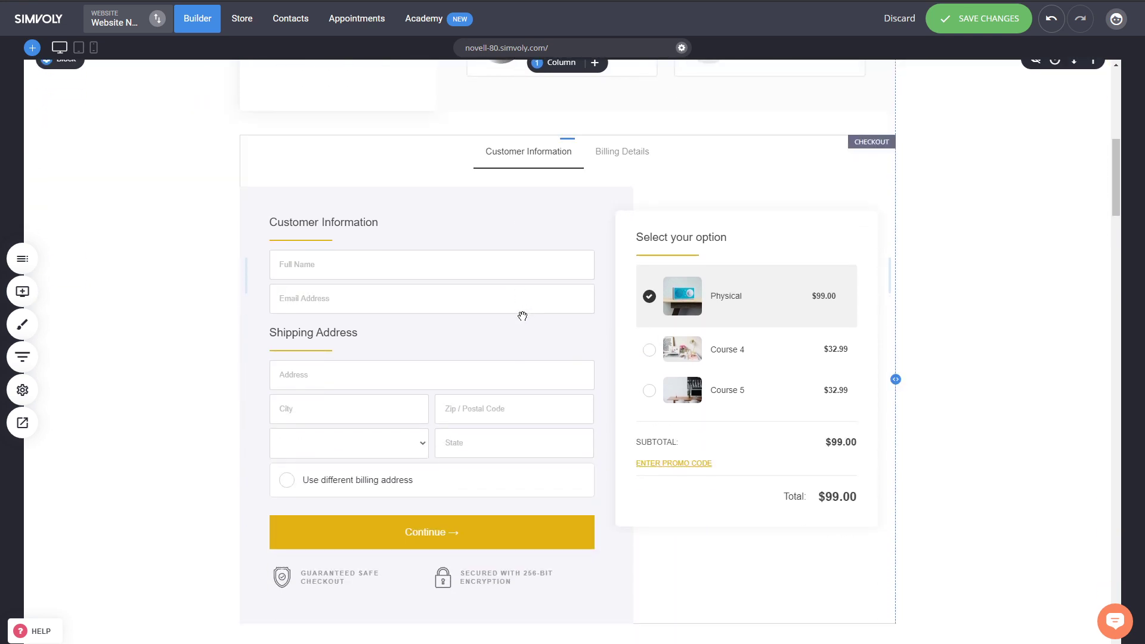
pyautogui.moveTo(523, 316)
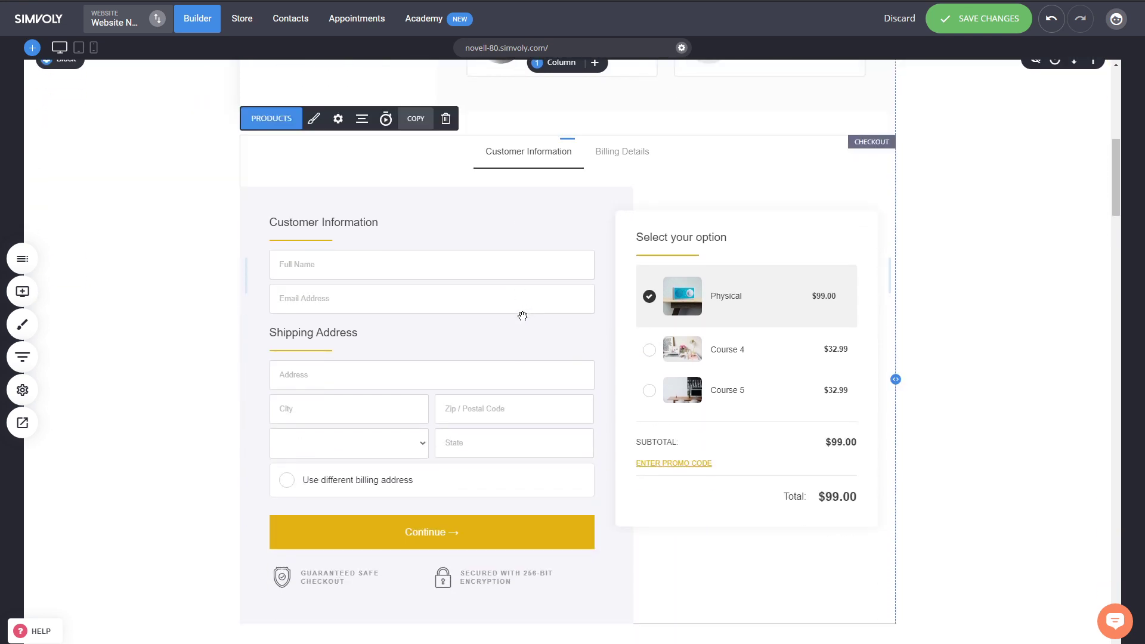
pyautogui.click(313, 119)
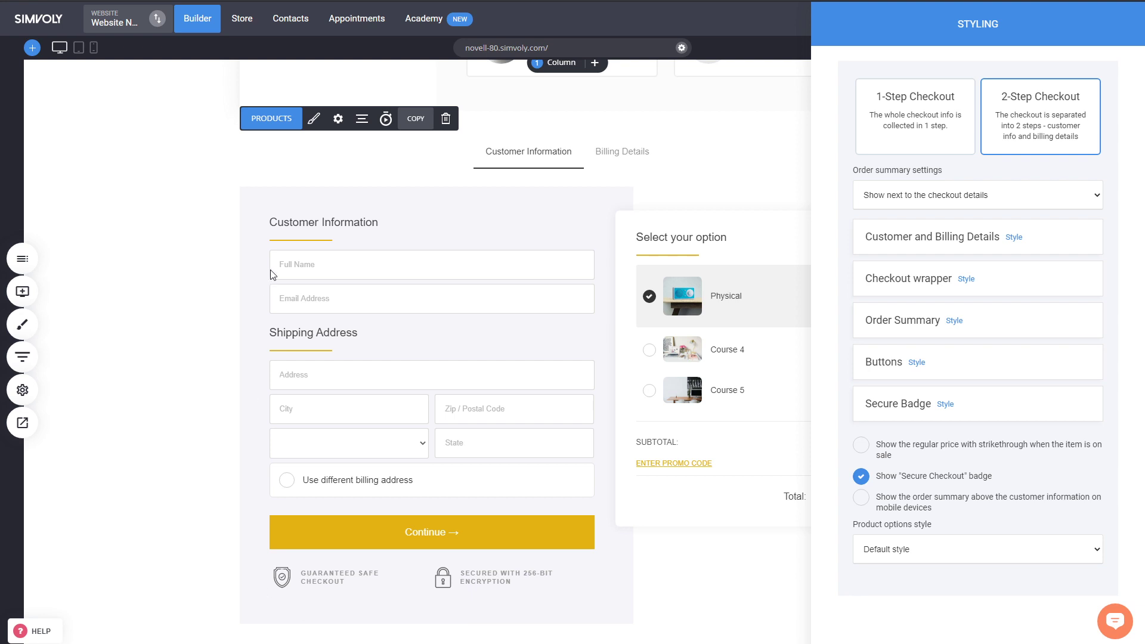
pyautogui.click(808, 360)
pyautogui.scroll(4, 417, 298)
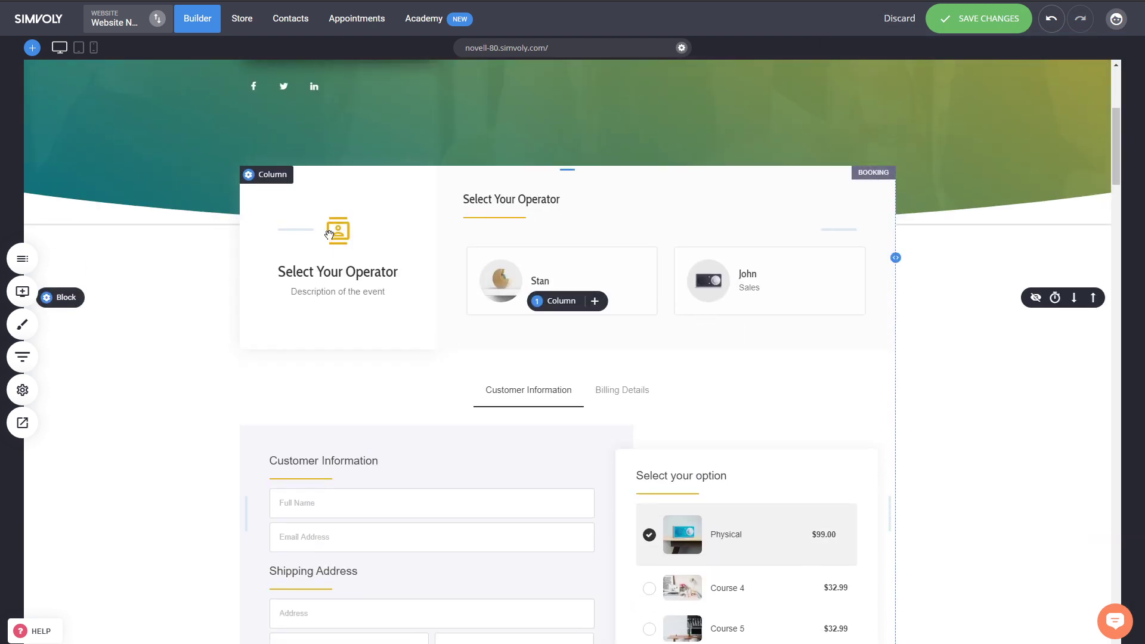
pyautogui.scroll(-1, 672, 352)
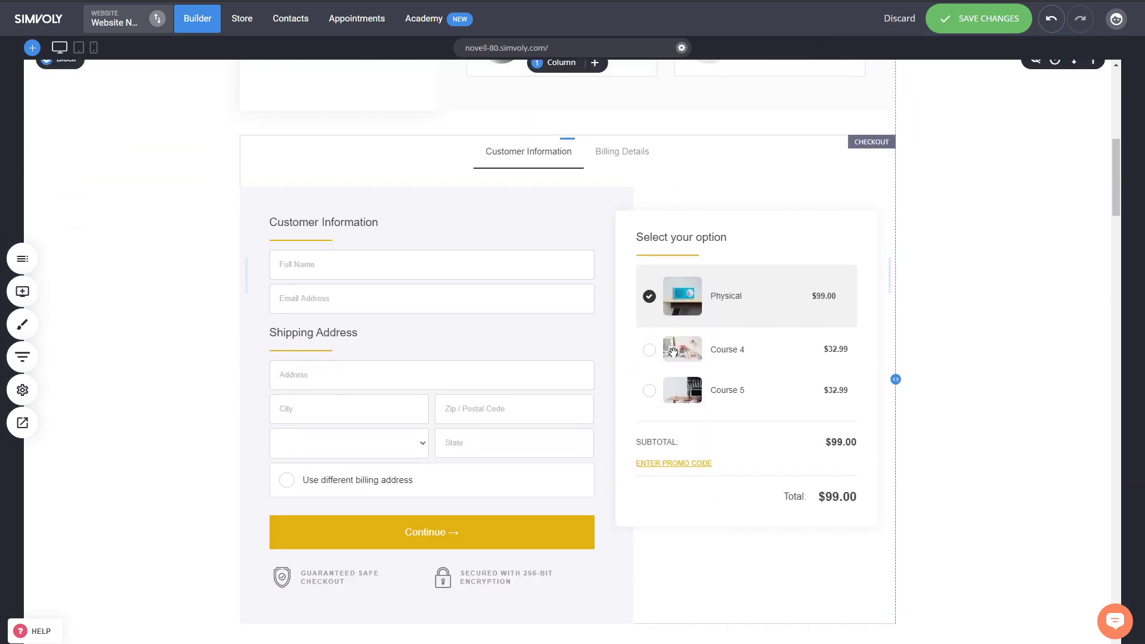
# Switch to 1-Step Checkout with the order summary shown below the checkout details
pyautogui.click(516, 297)
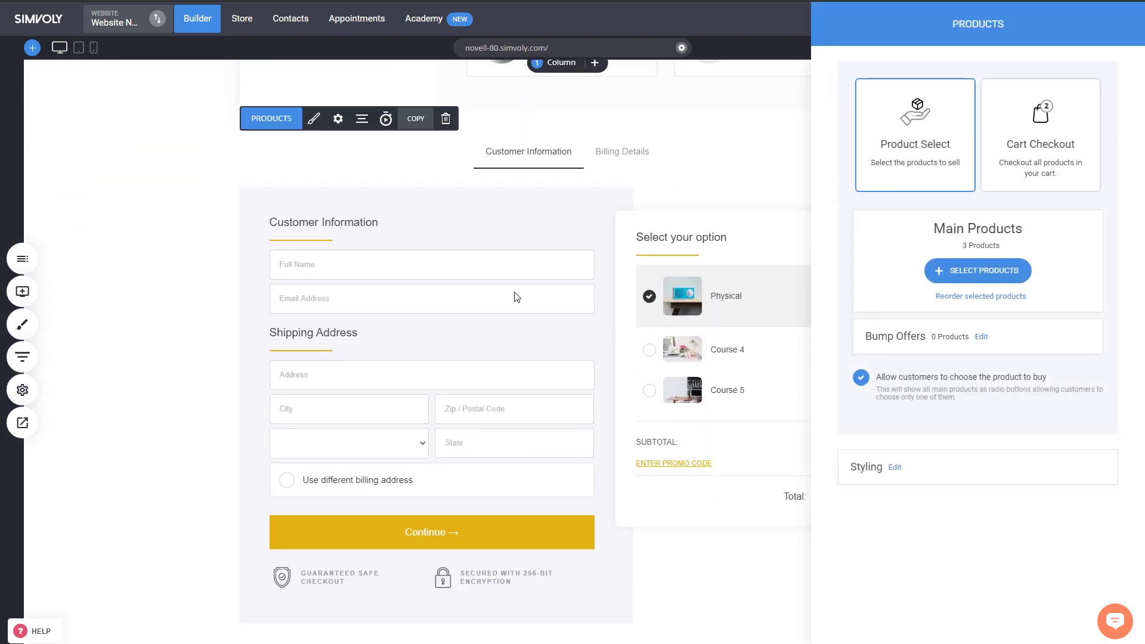
pyautogui.click(894, 467)
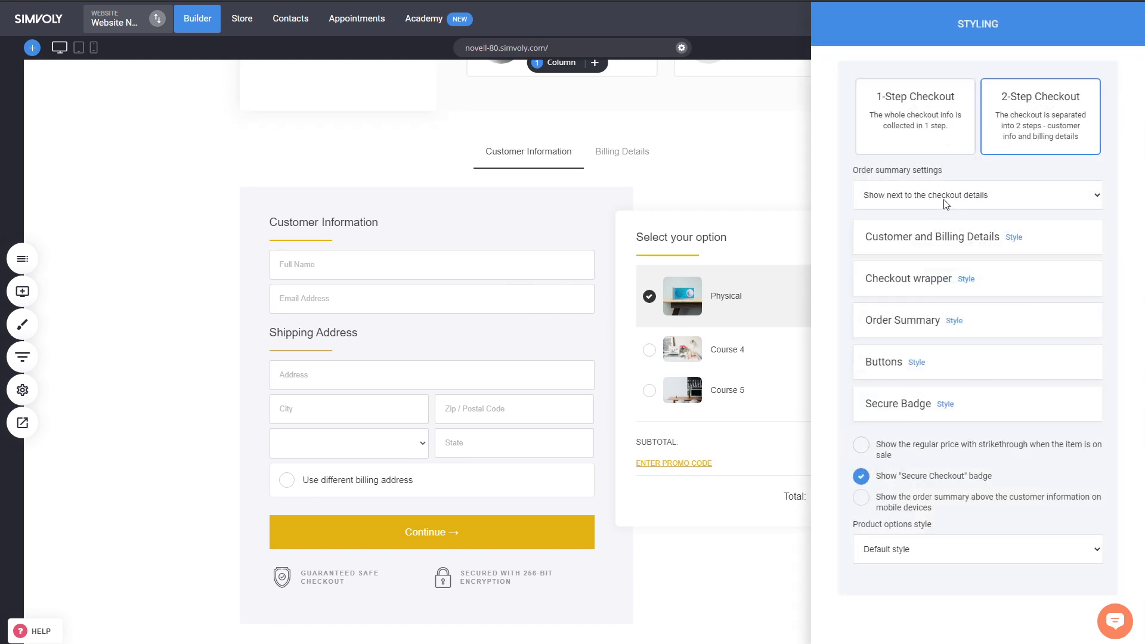
pyautogui.click(921, 137)
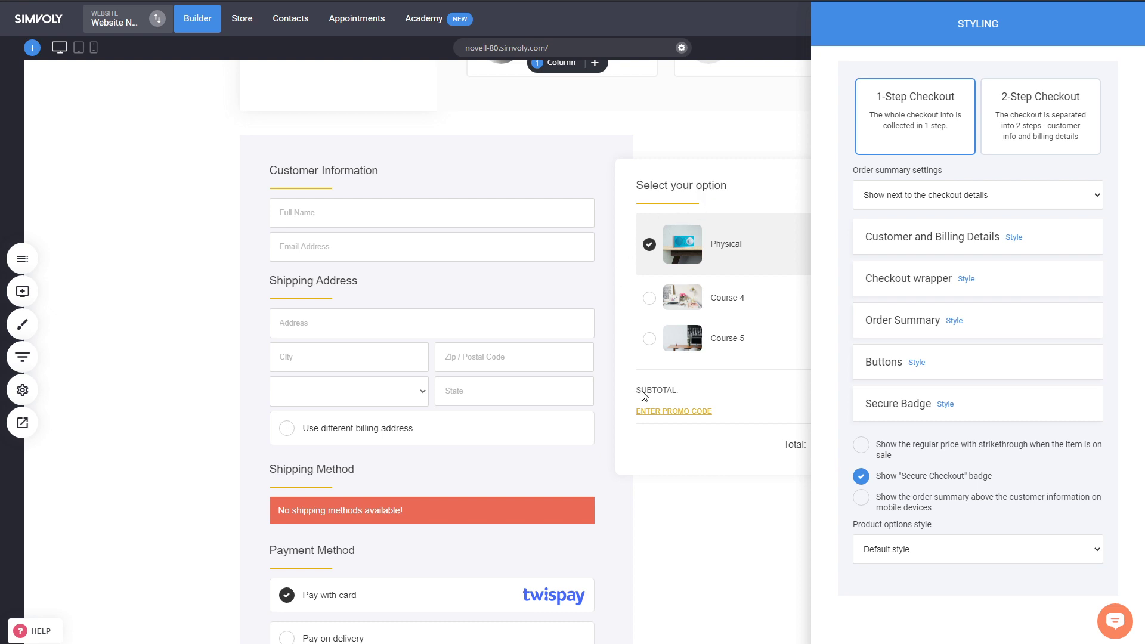
pyautogui.click(885, 196)
pyautogui.click(887, 225)
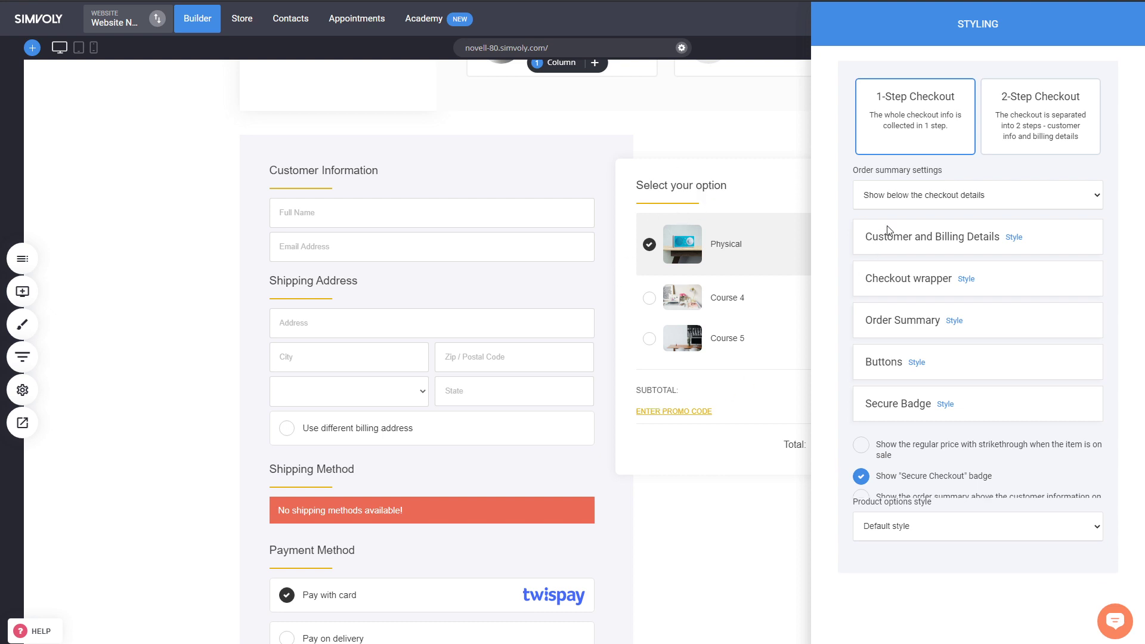
pyautogui.press('Escape')
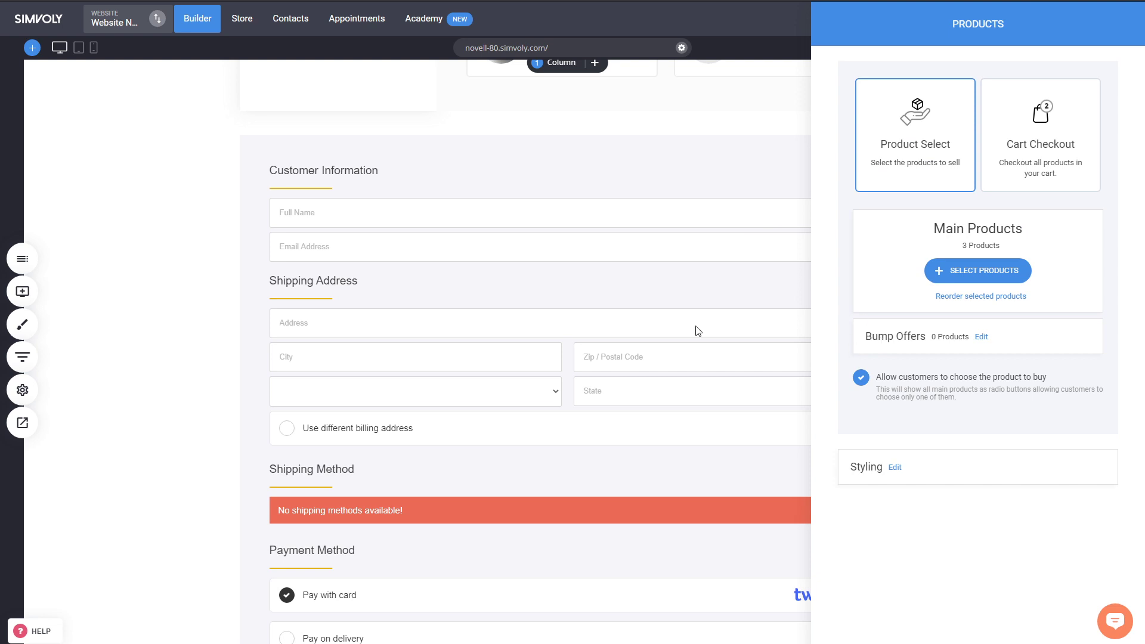
pyautogui.press('Escape')
# Drag the checkout block's right edge inward to narrow it
pyautogui.moveTo(895, 349); pyautogui.dragTo(682, 334)
pyautogui.scroll(-5, 734, 299)
pyautogui.scroll(-1, 734, 299)
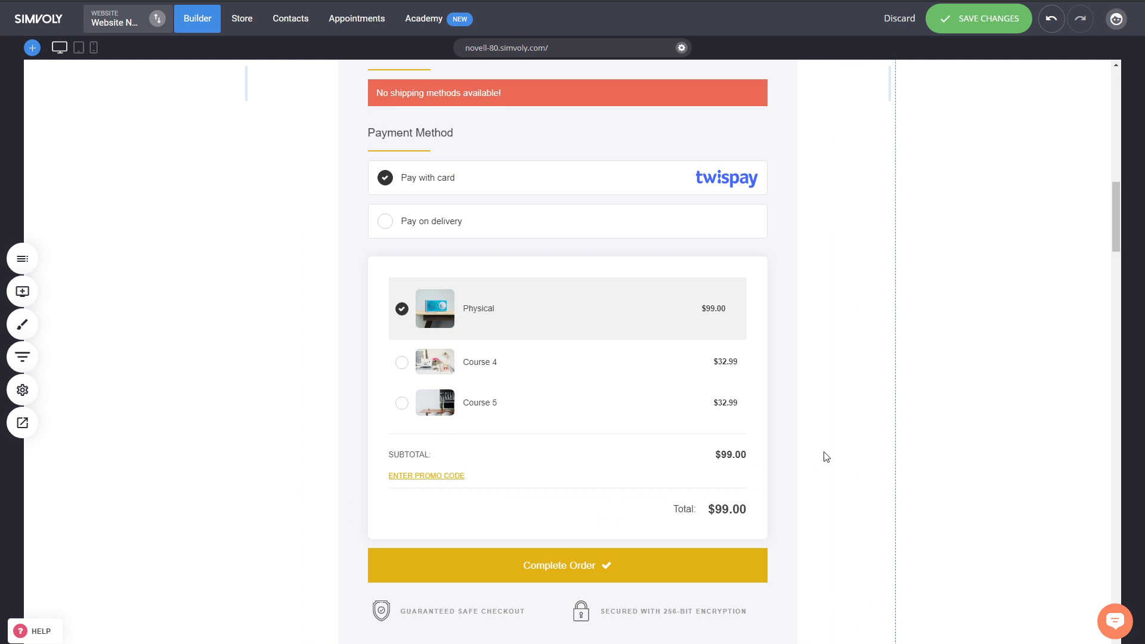
pyautogui.scroll(1, 826, 457)
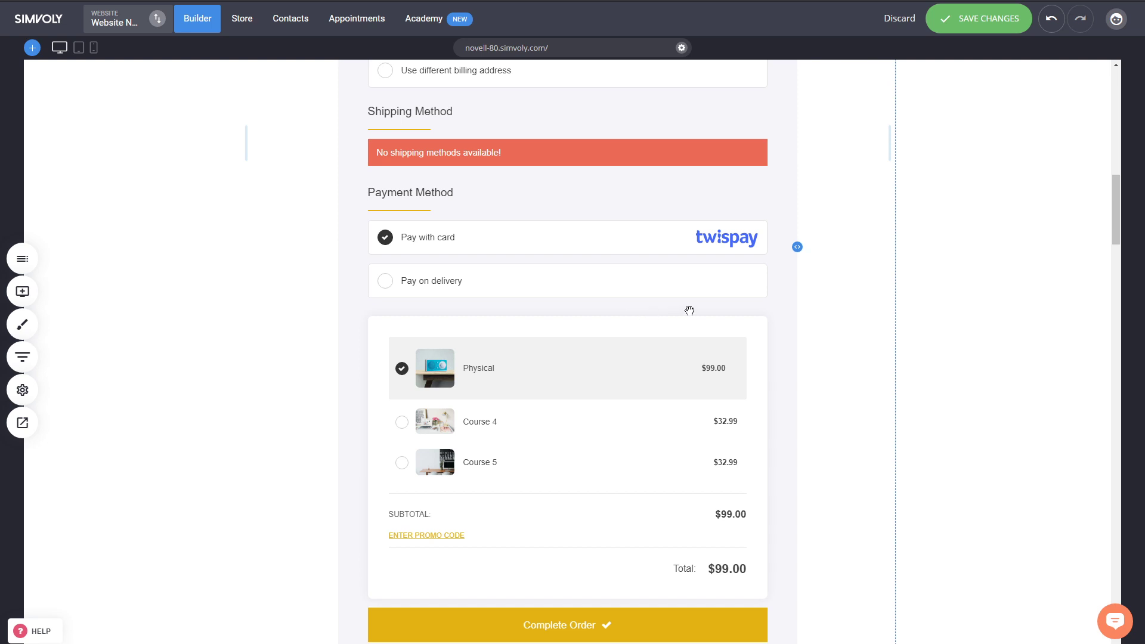
pyautogui.scroll(2, 689, 310)
pyautogui.scroll(-1, 689, 310)
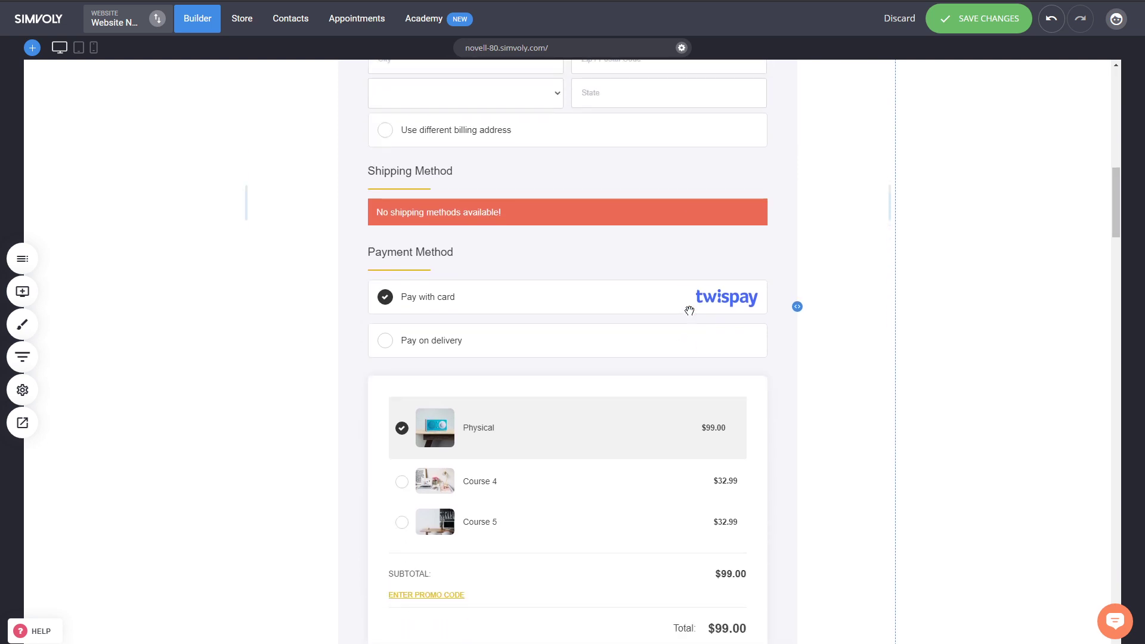
# Set Order summary settings to 'Show next to the checkout details'
pyautogui.click(701, 309)
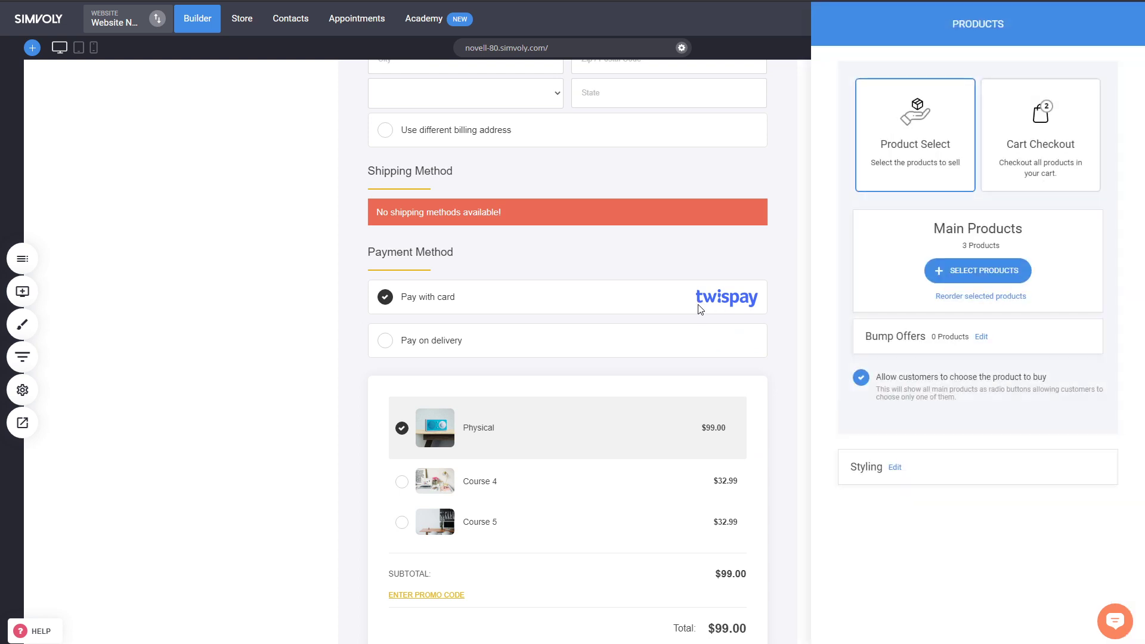
pyautogui.click(894, 467)
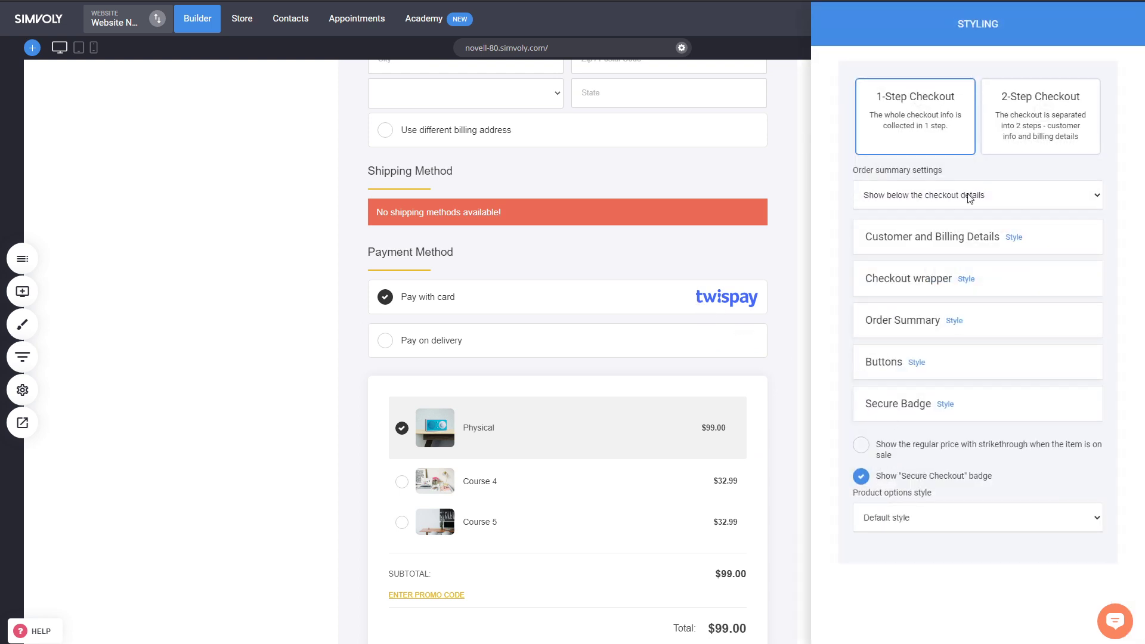
pyautogui.click(912, 219)
pyautogui.click(634, 290)
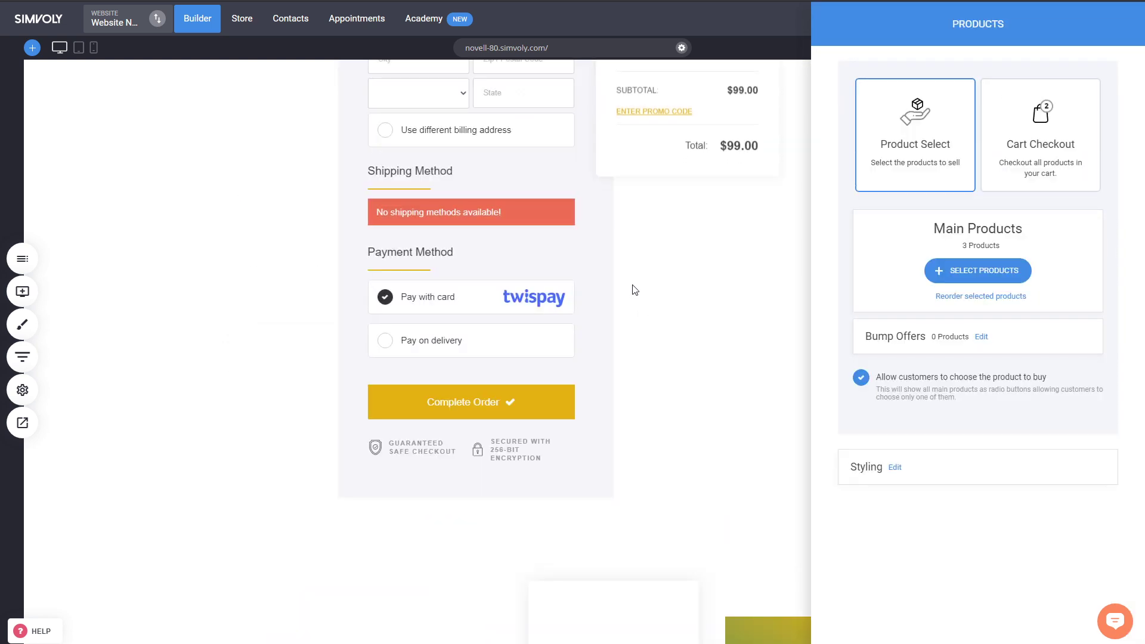
pyautogui.click(689, 294)
# Widen the checkout block by dragging its edge outward
pyautogui.scroll(3, 745, 307)
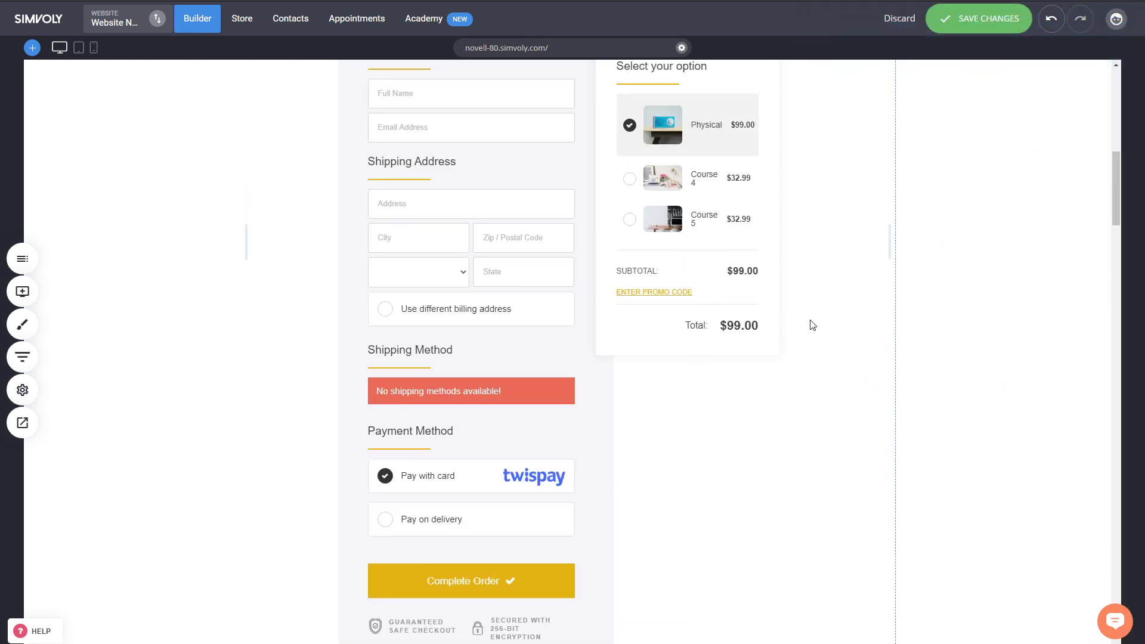
pyautogui.moveTo(799, 325); pyautogui.dragTo(847, 325)
pyautogui.scroll(4, 775, 417)
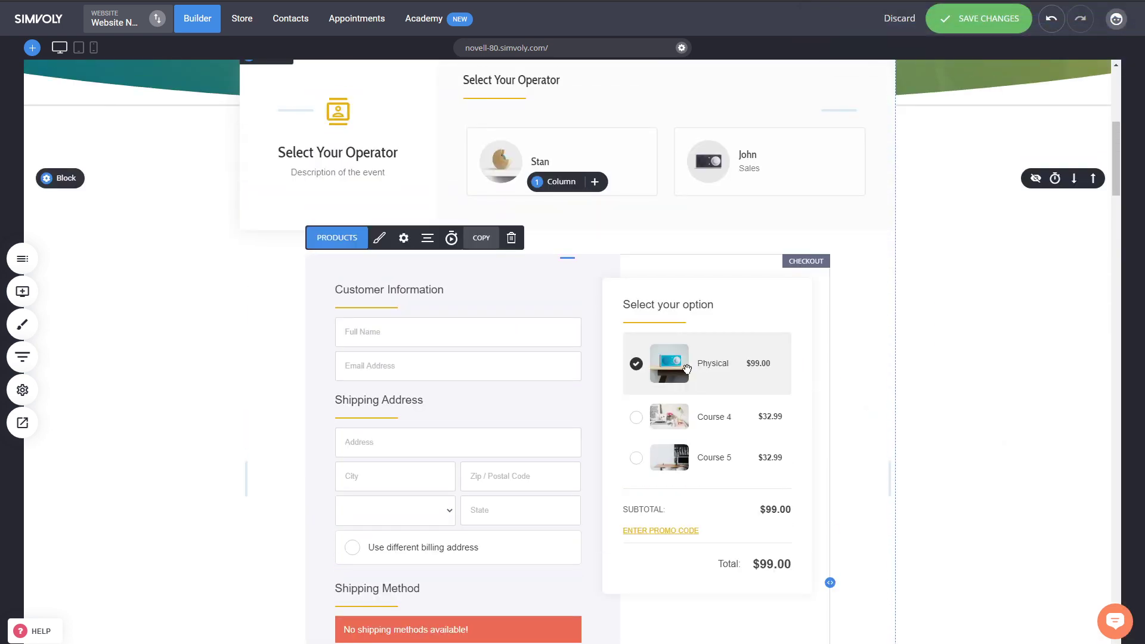
# Give the customer and billing details panel a dark 2E2E2E background
pyautogui.click(395, 245)
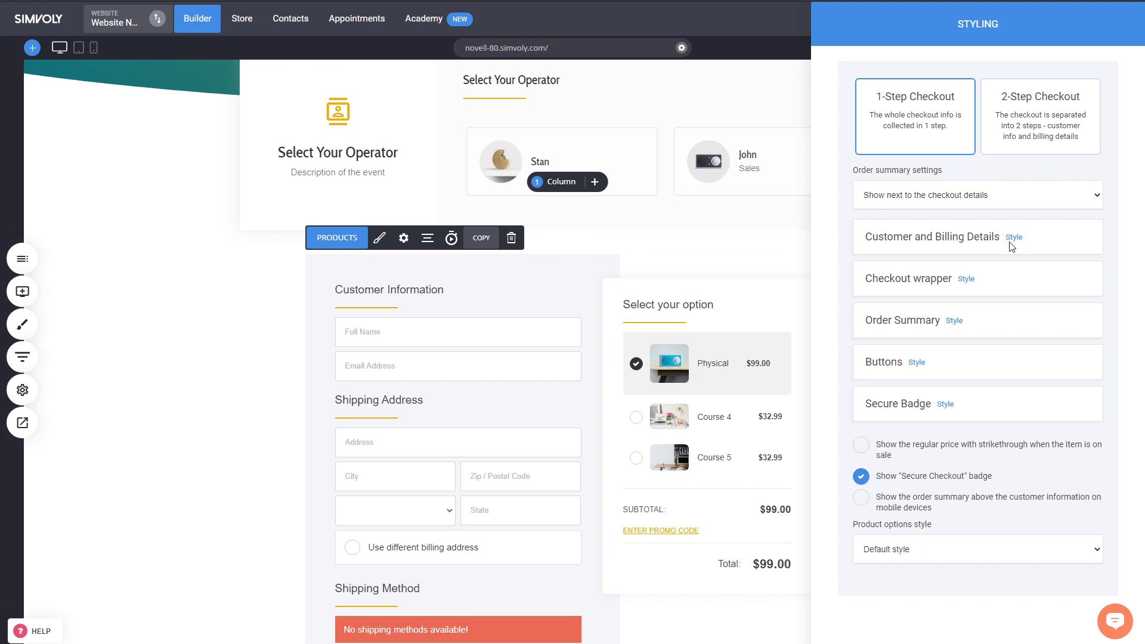
pyautogui.click(1013, 239)
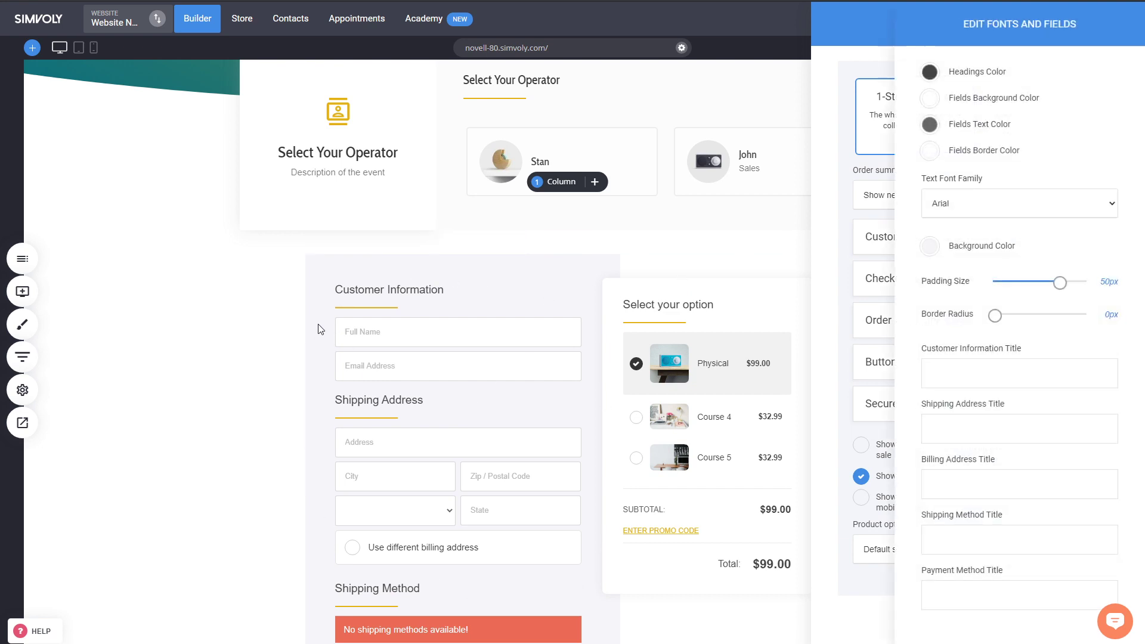
pyautogui.click(930, 249)
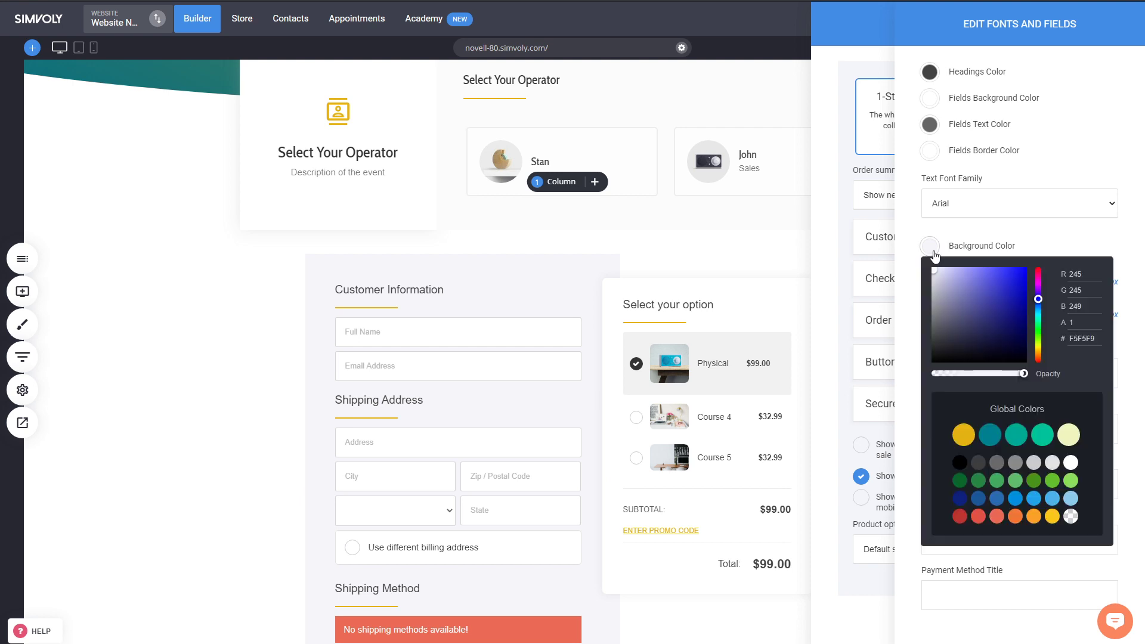
pyautogui.moveTo(964, 315); pyautogui.dragTo(894, 348)
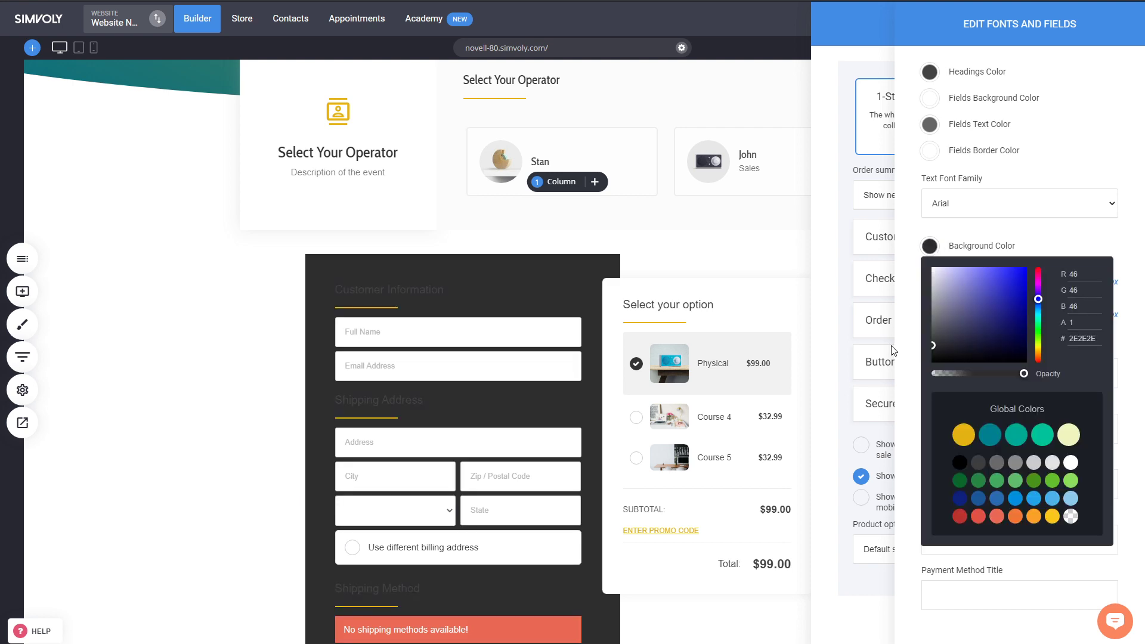
pyautogui.click(903, 300)
# Make the customer form headings white and its text font Cabin Condensed
pyautogui.click(929, 73)
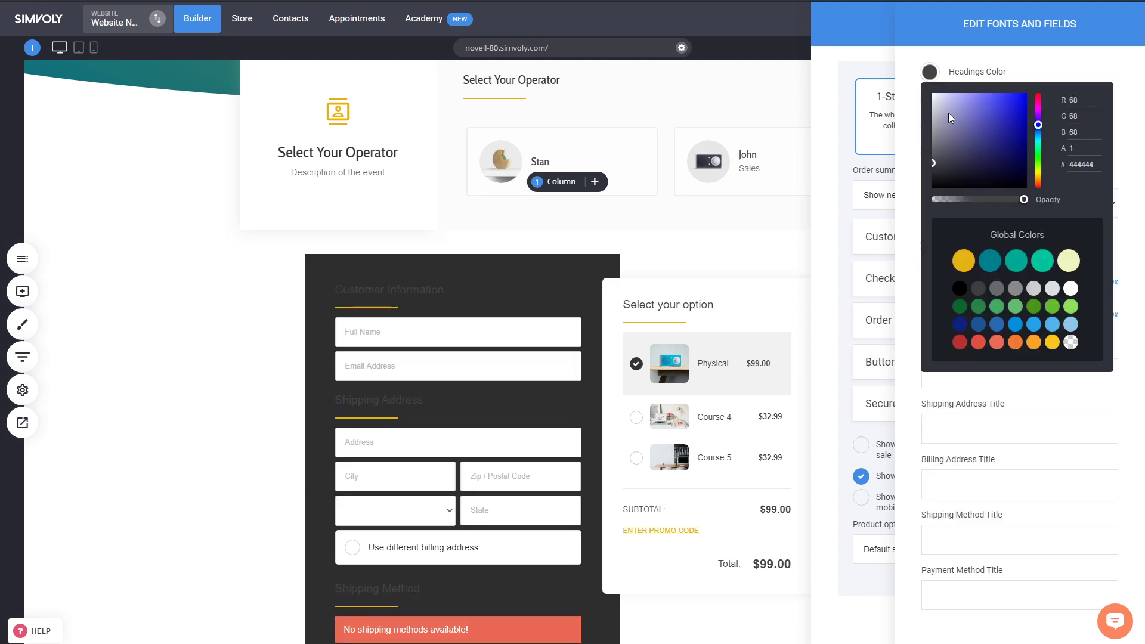
pyautogui.moveTo(947, 112); pyautogui.dragTo(924, 83)
pyautogui.click(911, 121)
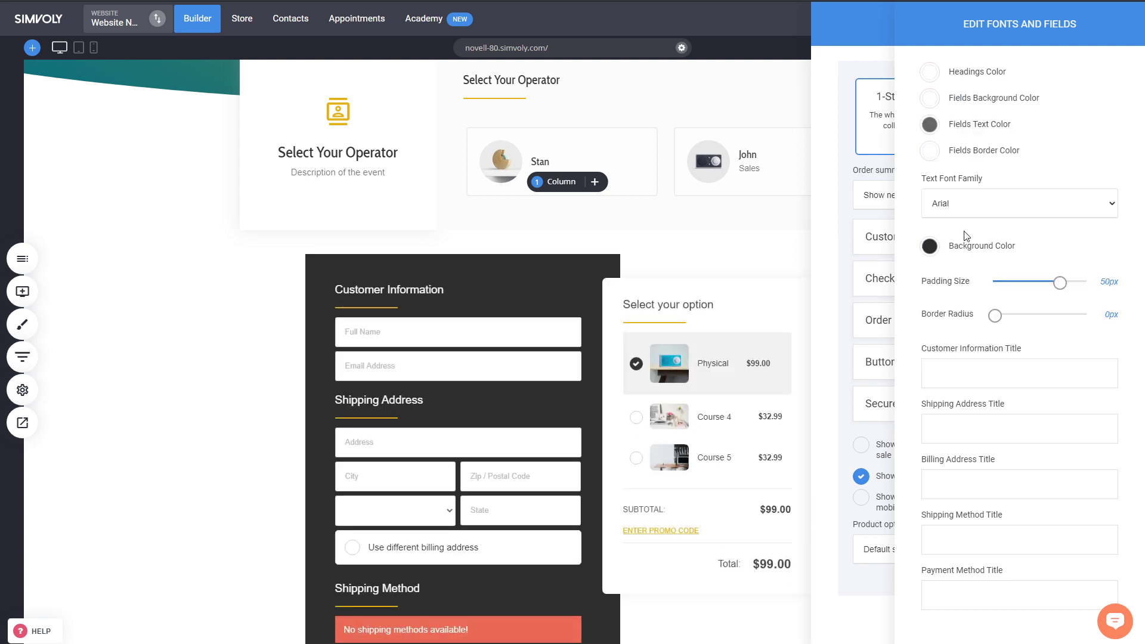
pyautogui.click(970, 261)
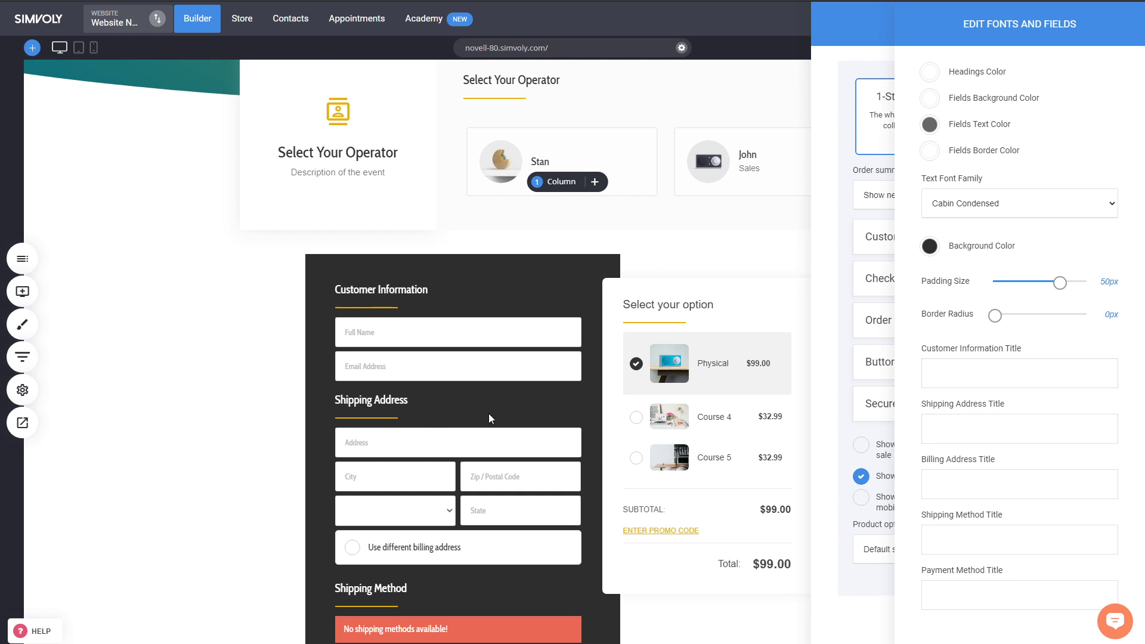
pyautogui.click(837, 417)
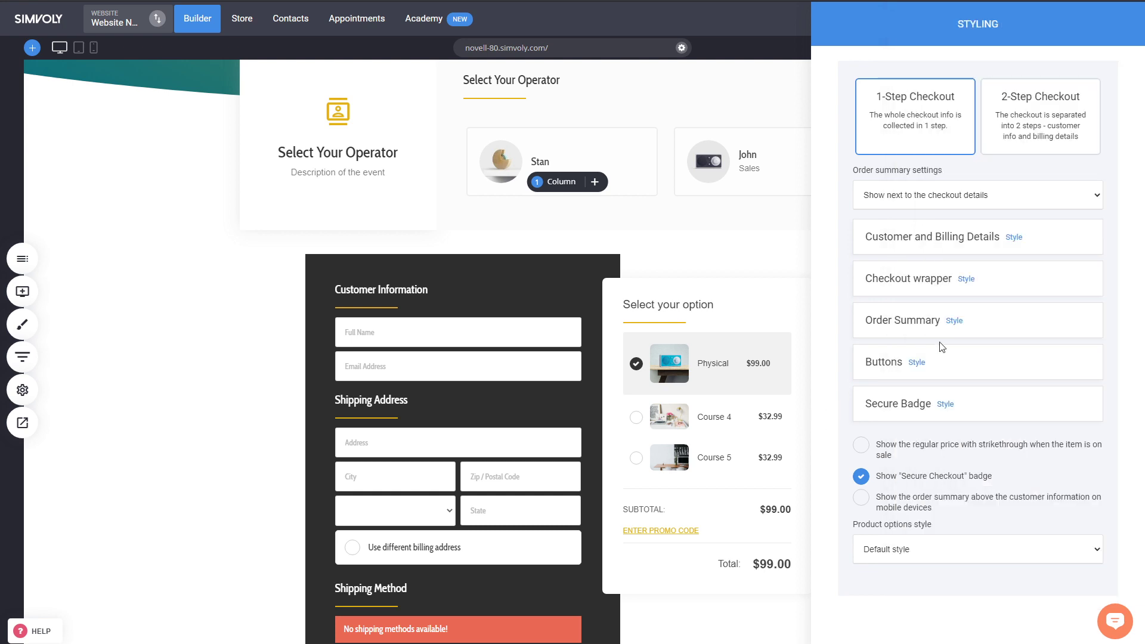
# Give the order summary 36px padding, product images and Cabin Condensed text
pyautogui.click(952, 321)
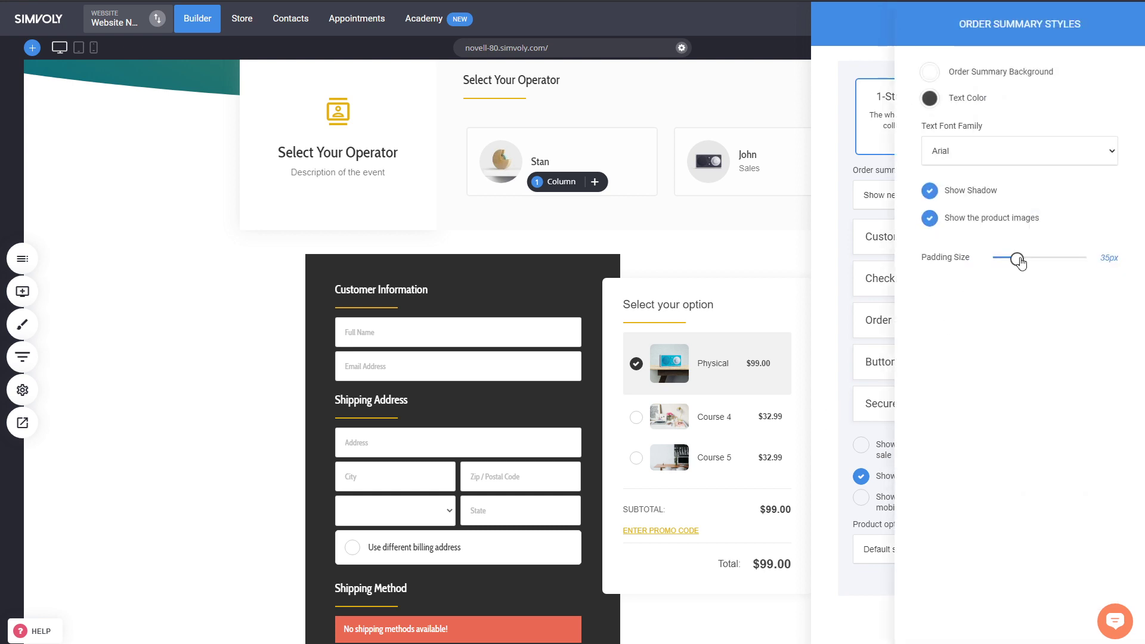
pyautogui.moveTo(1020, 263)
pyautogui.mouseDown()
pyautogui.moveTo(1037, 263)
pyautogui.moveTo(1020, 264)
pyautogui.mouseUp()
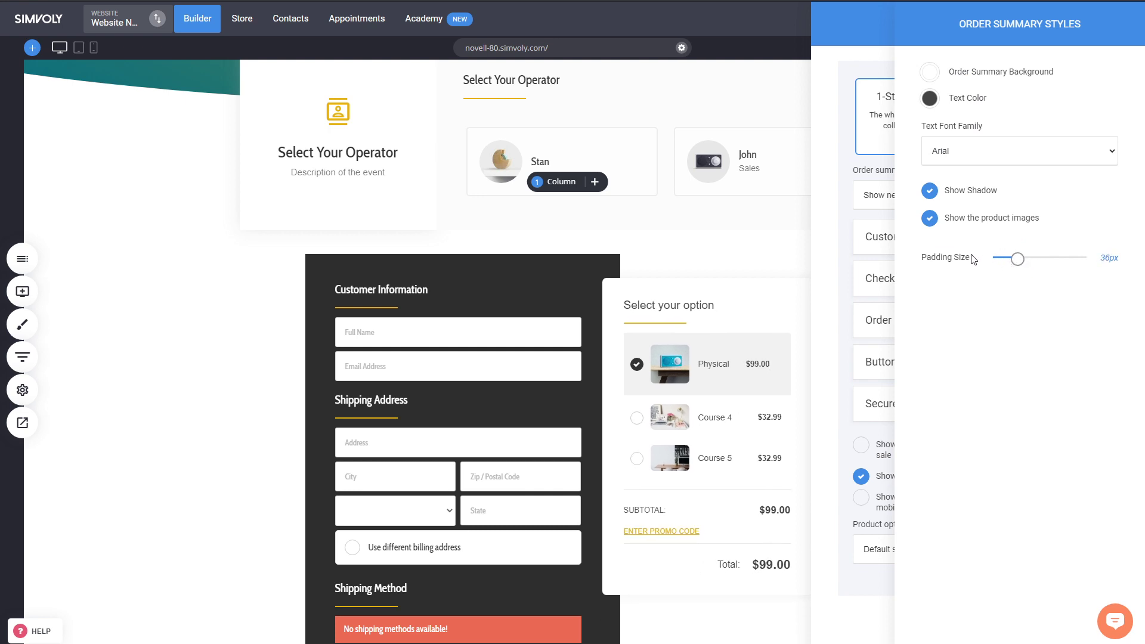
pyautogui.click(961, 221)
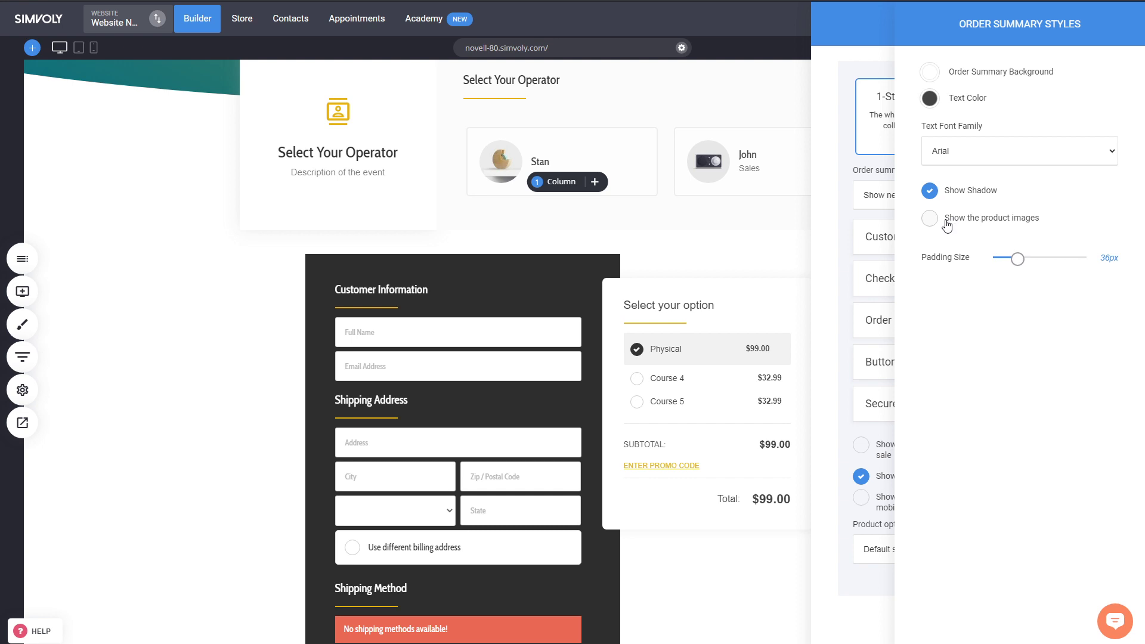
pyautogui.click(982, 226)
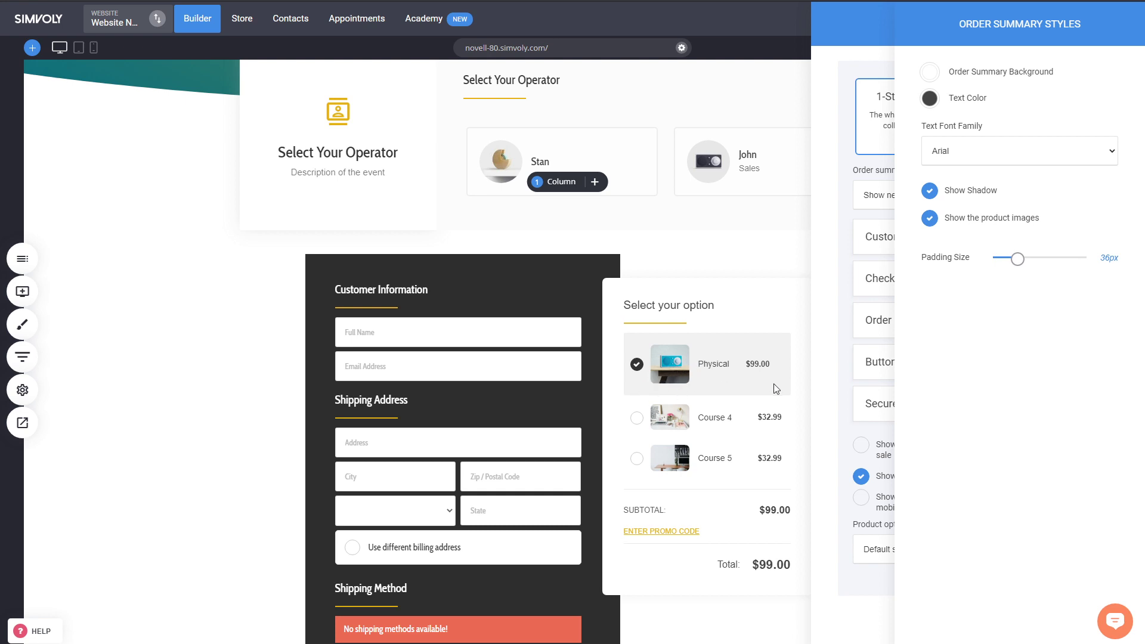
pyautogui.click(960, 207)
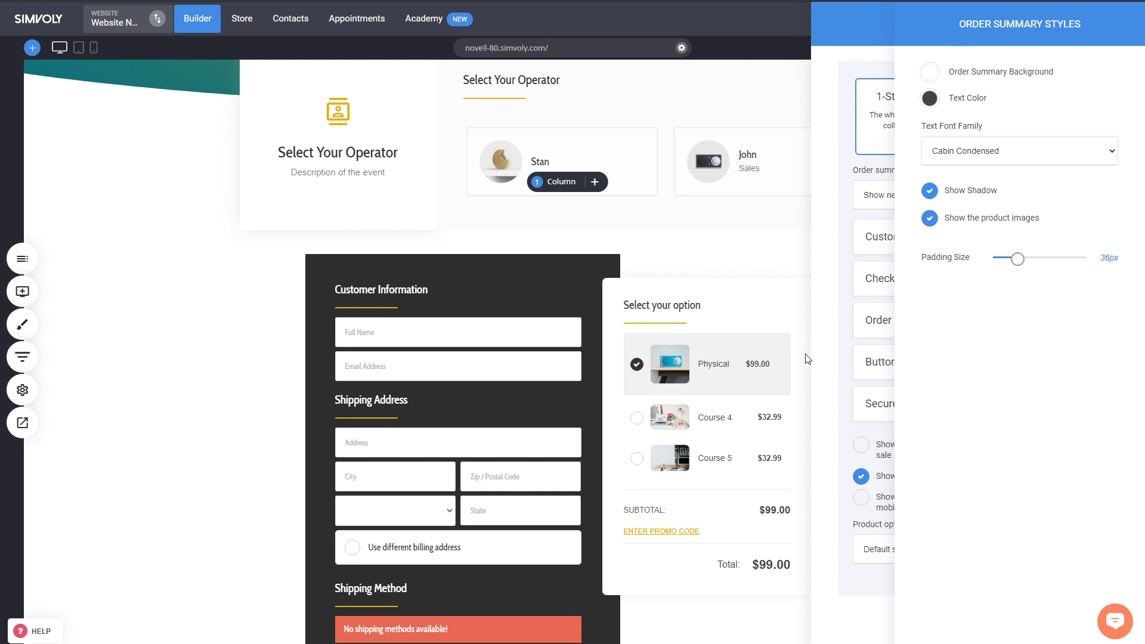
pyautogui.click(839, 348)
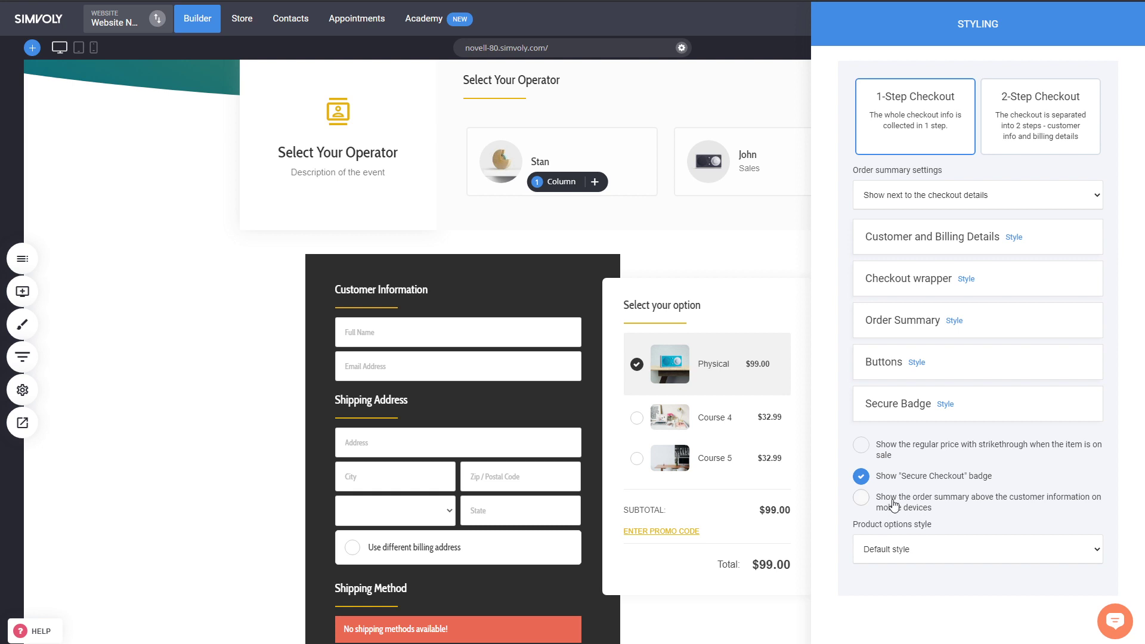
# Scroll through the checkout form on the page, then select the checkout block for its Products settings
pyautogui.click(488, 478)
pyautogui.scroll(-5, 507, 477)
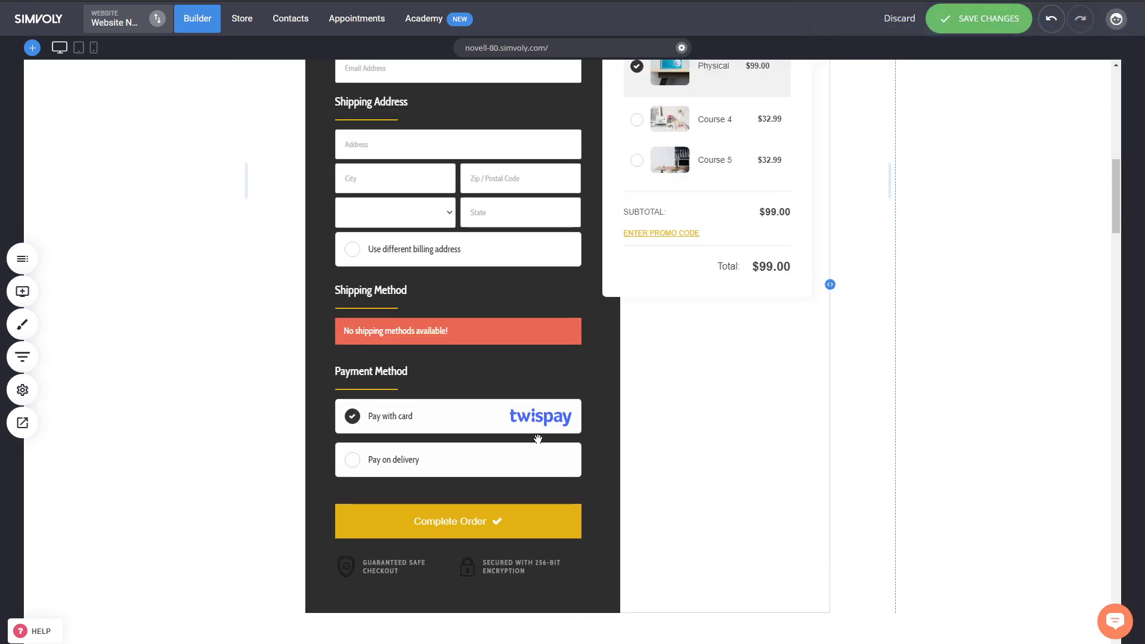
pyautogui.scroll(2, 524, 491)
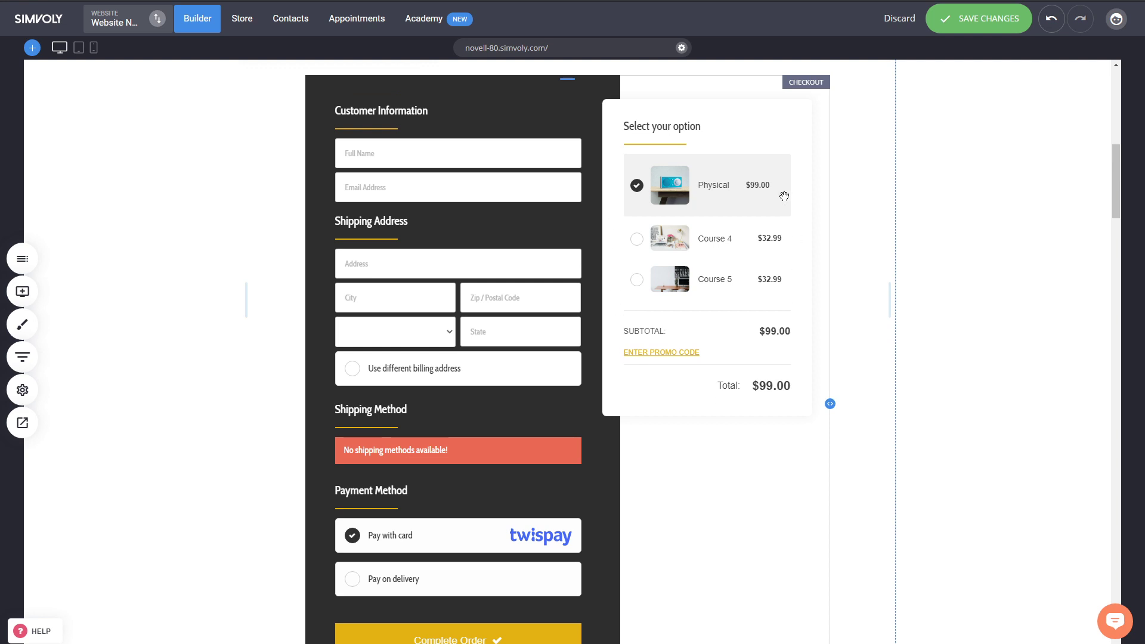
pyautogui.scroll(-3, 656, 366)
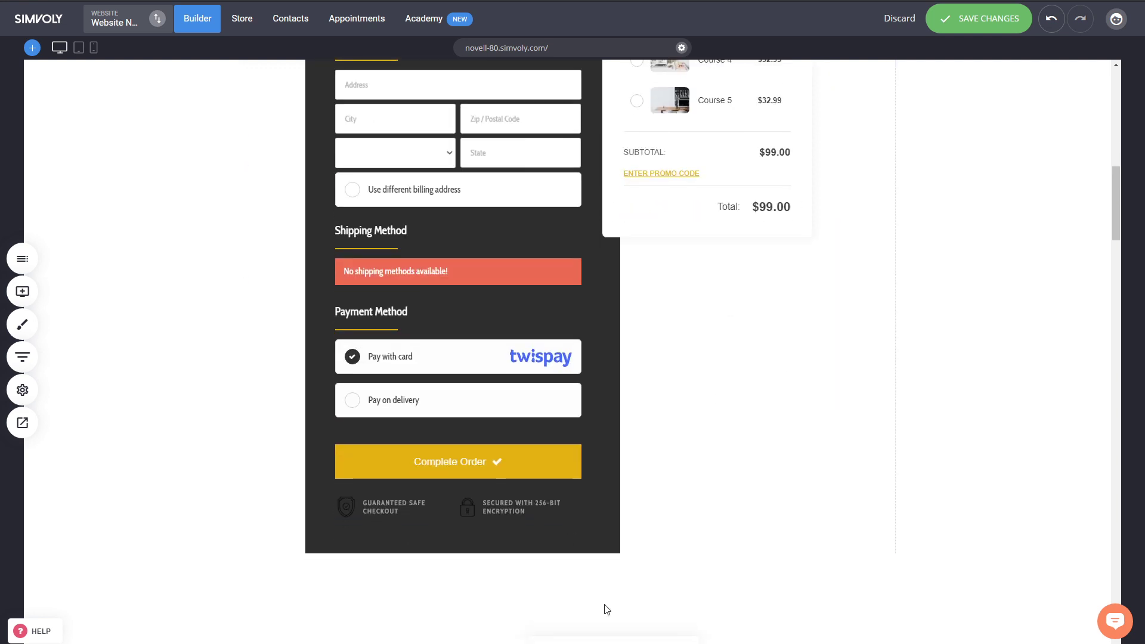
pyautogui.scroll(3, 635, 599)
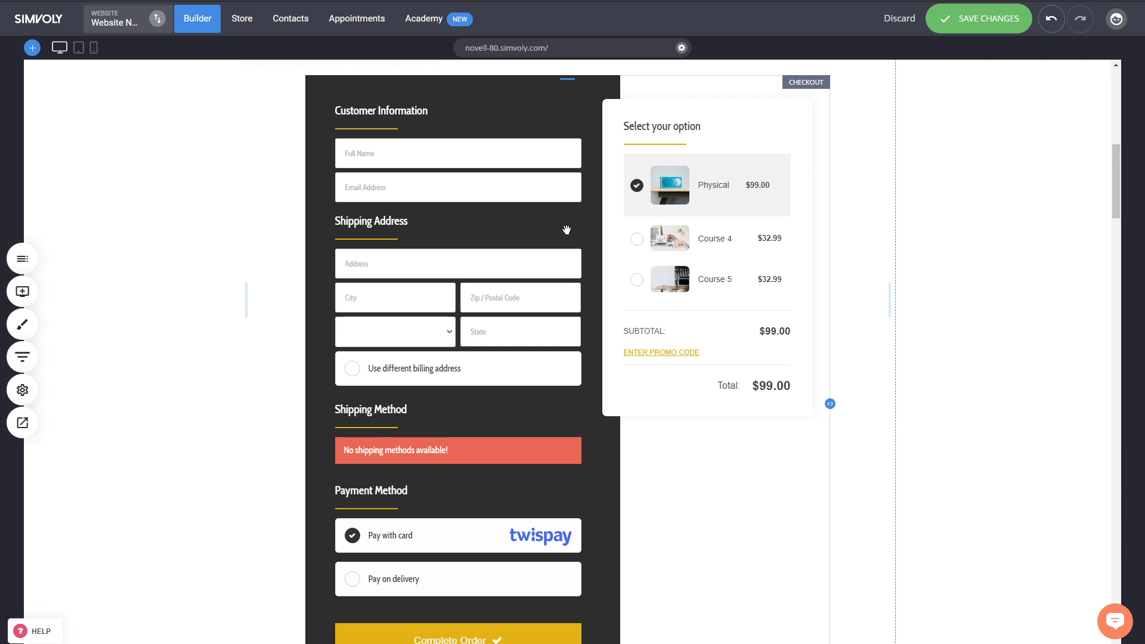
pyautogui.scroll(2, 549, 266)
pyautogui.click(544, 307)
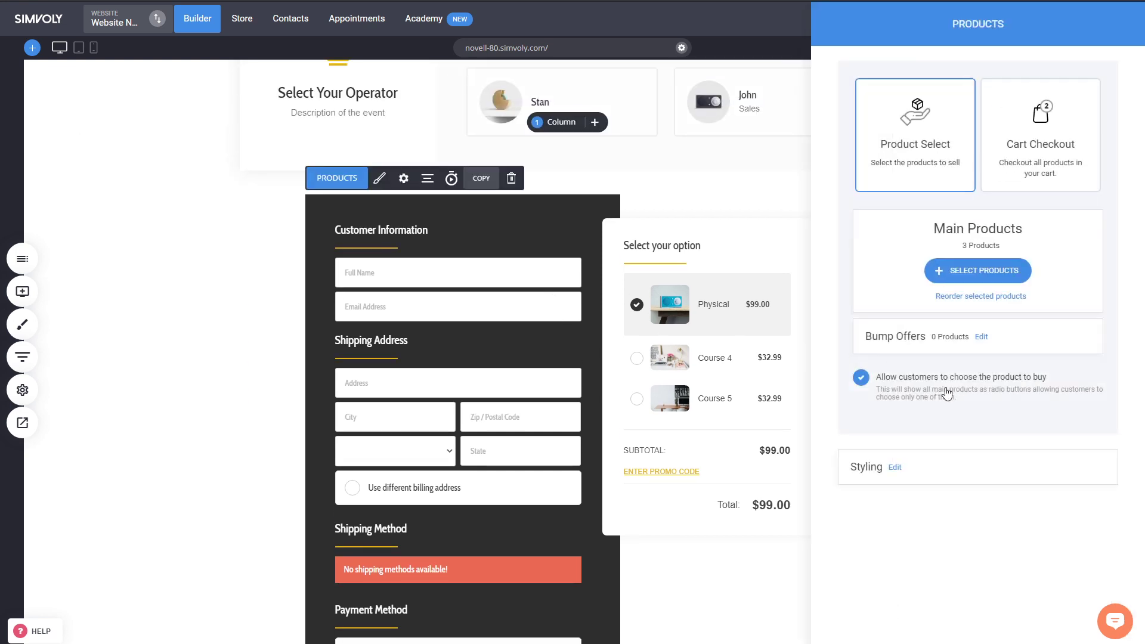
# Show the order summary above customer info on mobile and set 'Selected option is highlighted'
pyautogui.click(893, 468)
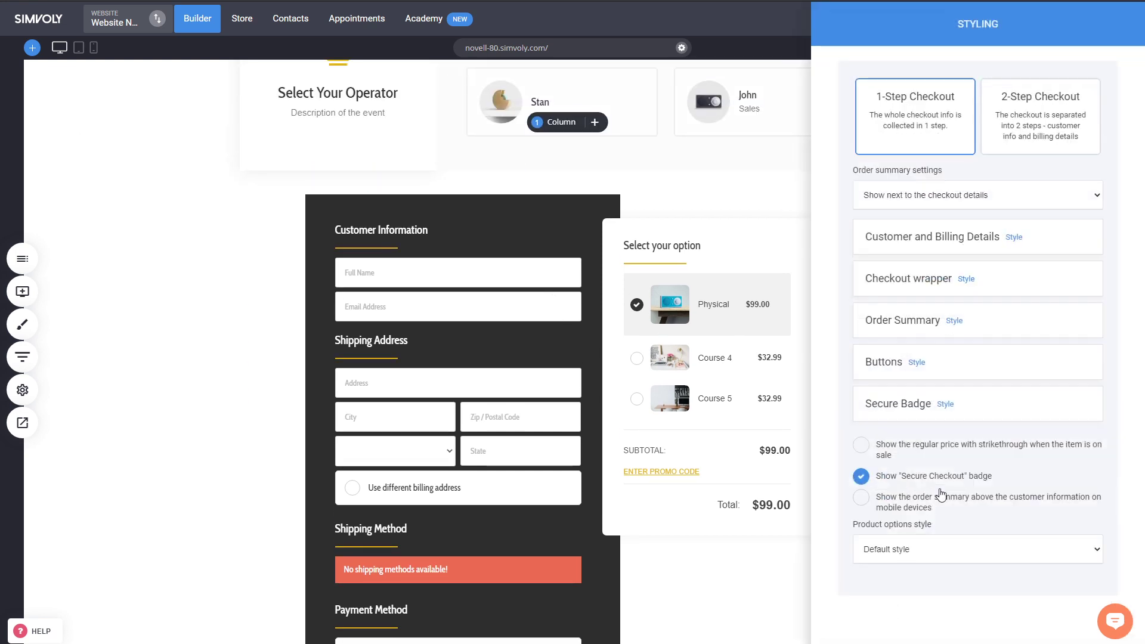
pyautogui.click(918, 508)
pyautogui.click(916, 554)
pyautogui.click(889, 581)
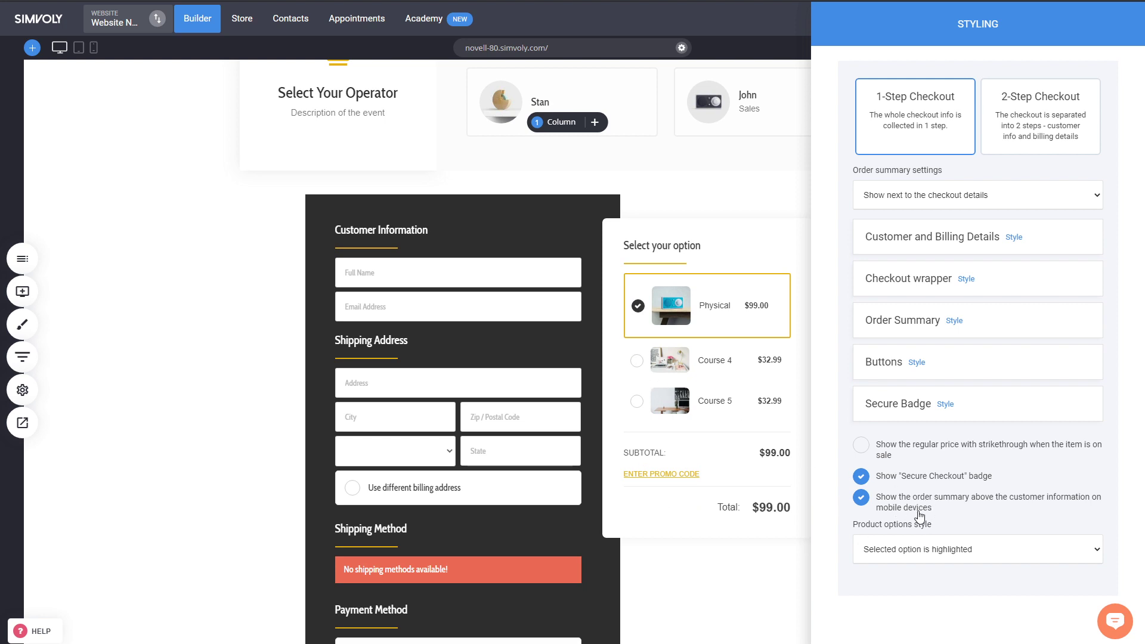
pyautogui.click(654, 339)
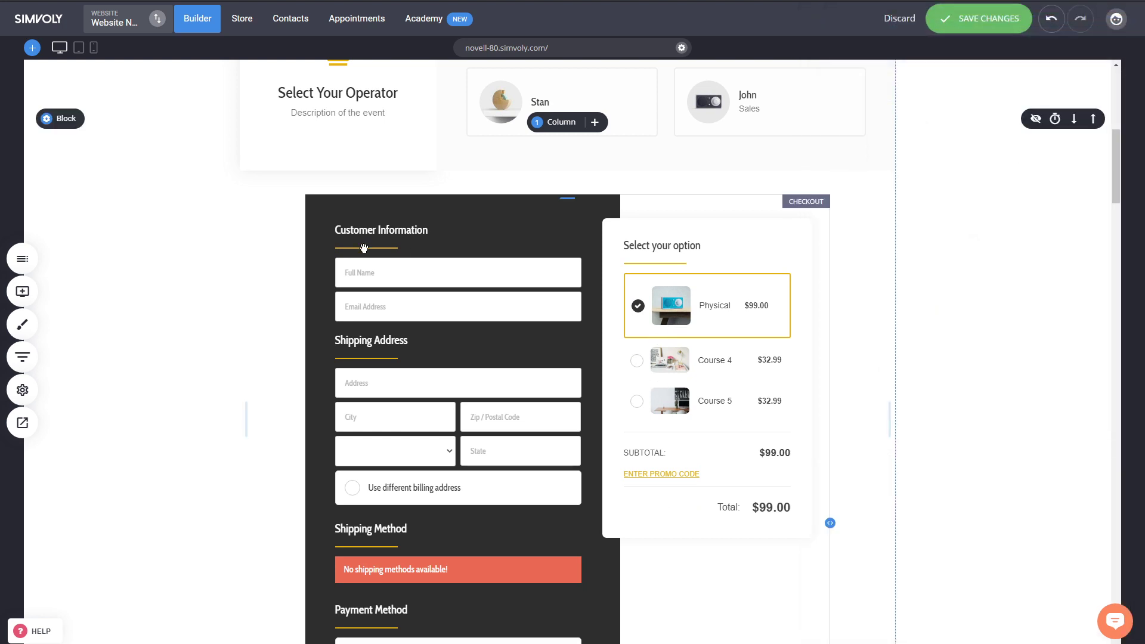
# Save the page and open the website preview in phone layout
pyautogui.hotkey('ctrl', 's')
pyautogui.click(22, 425)
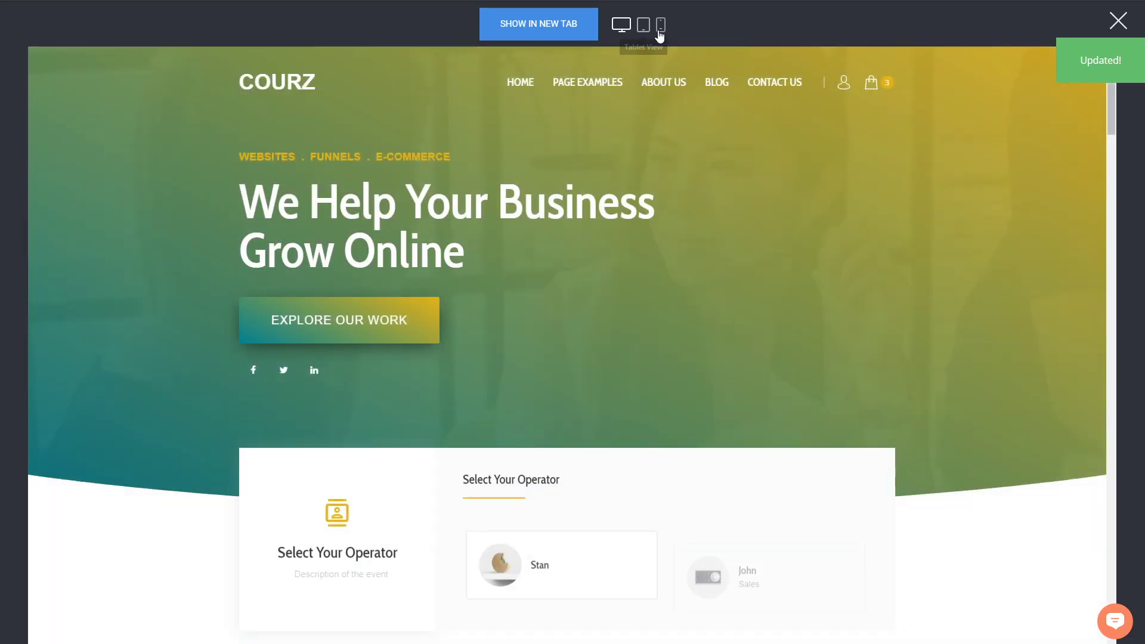
pyautogui.click(660, 27)
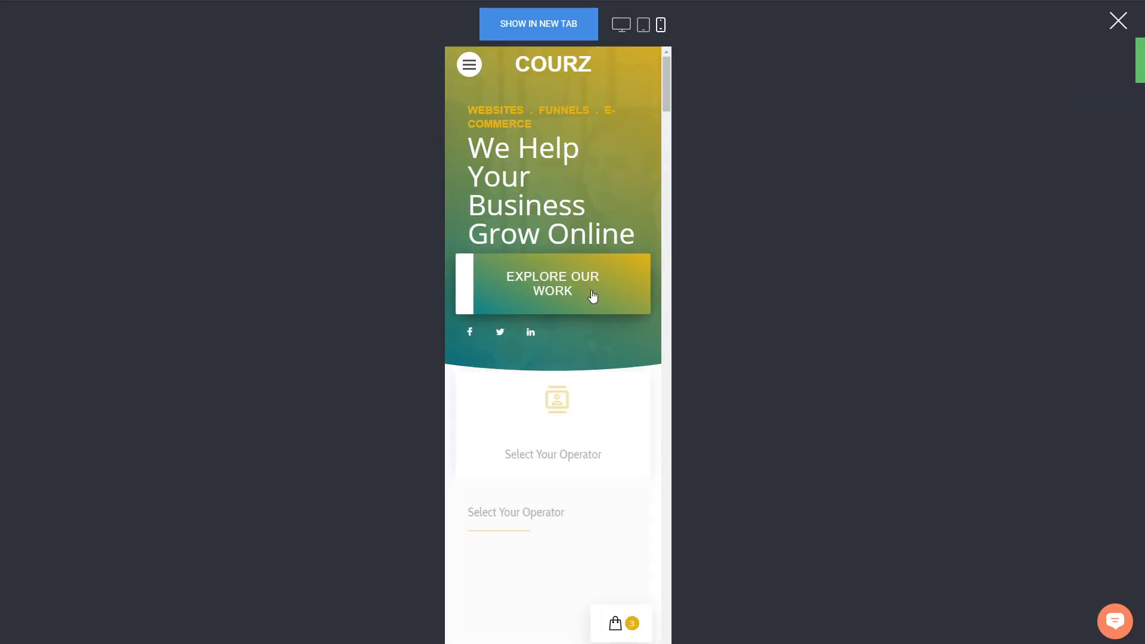
# Scroll the phone preview, try two product options, then return to the editor
pyautogui.scroll(-5, 593, 294)
pyautogui.click(585, 268)
pyautogui.scroll(-1, 626, 256)
pyautogui.click(626, 256)
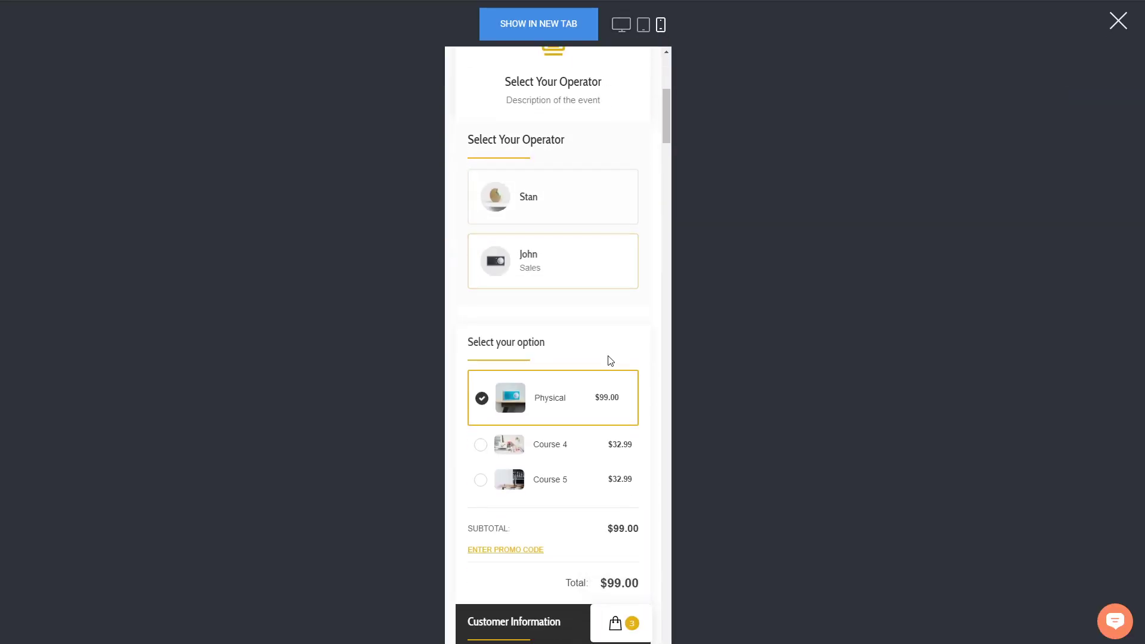
pyautogui.scroll(-2, 527, 341)
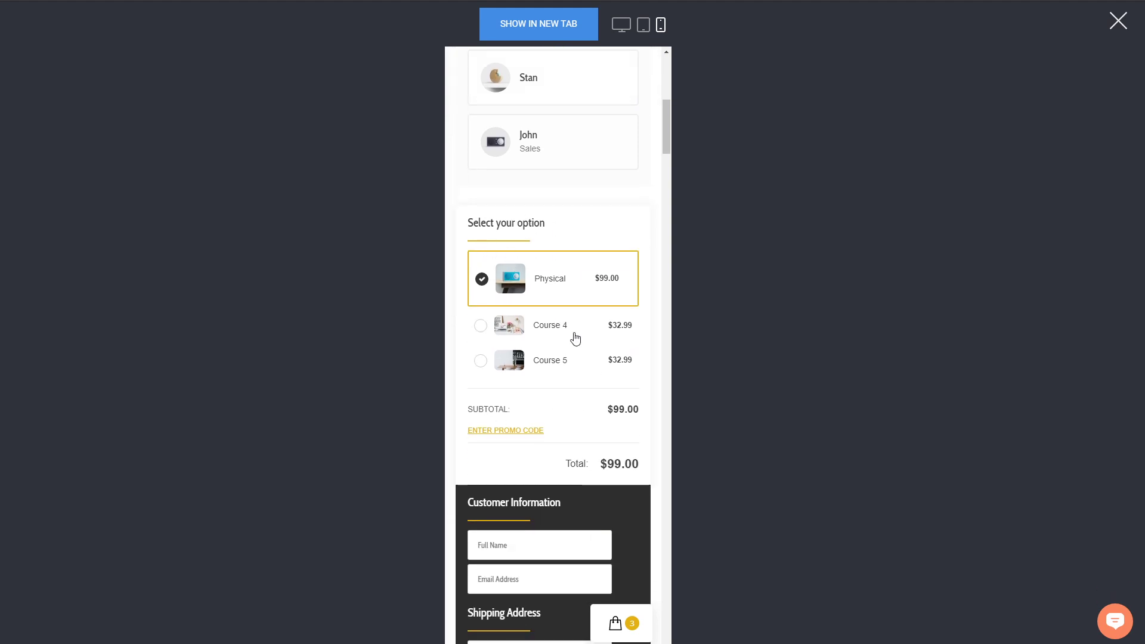
pyautogui.scroll(-3, 576, 338)
pyautogui.scroll(-10, 638, 378)
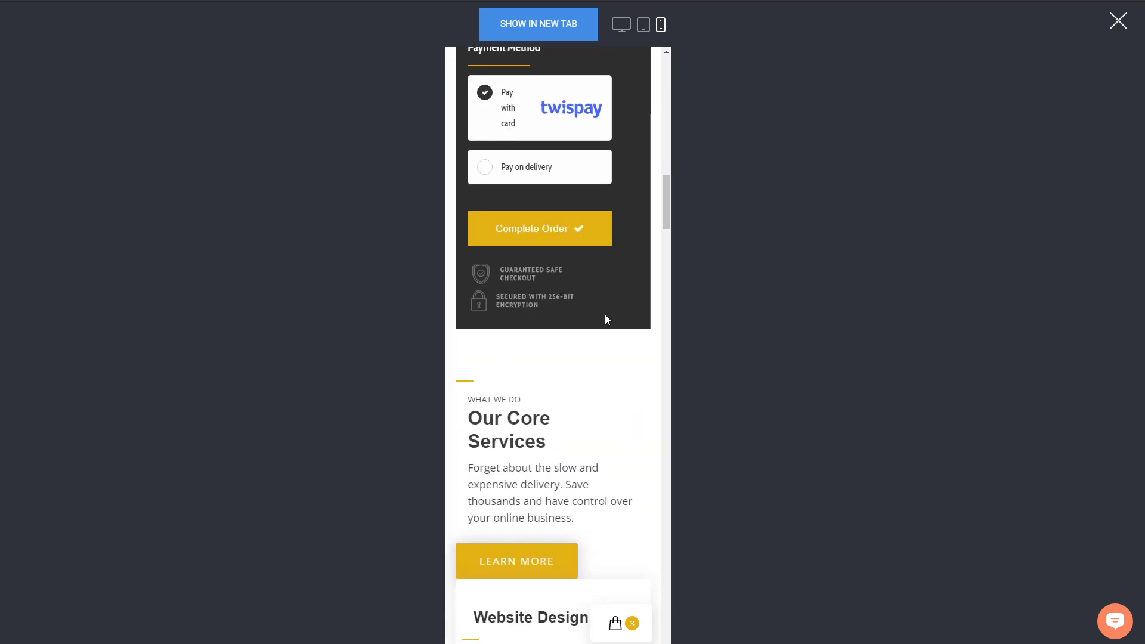
pyautogui.click(1118, 21)
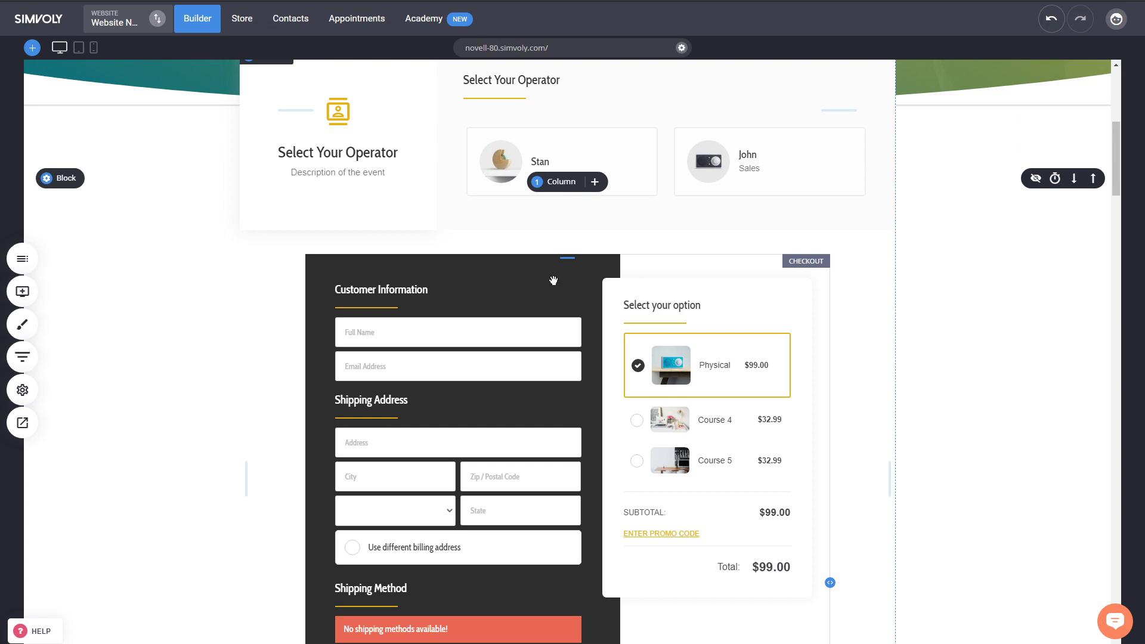
# Turn off showing the order summary above customer information on mobile
pyautogui.click(379, 237)
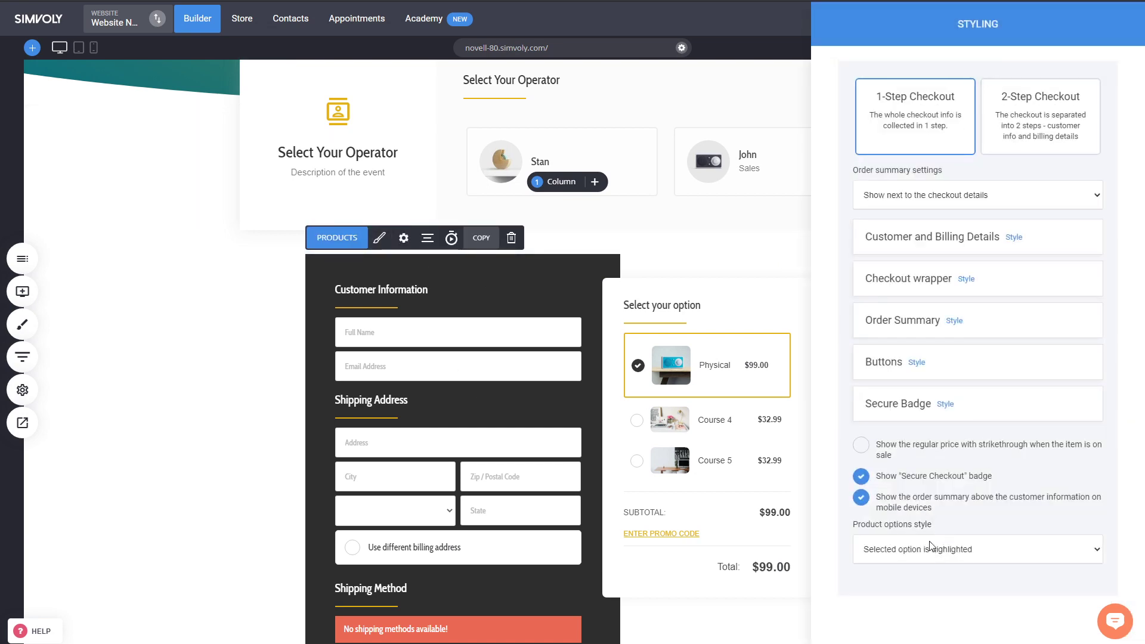
pyautogui.click(916, 508)
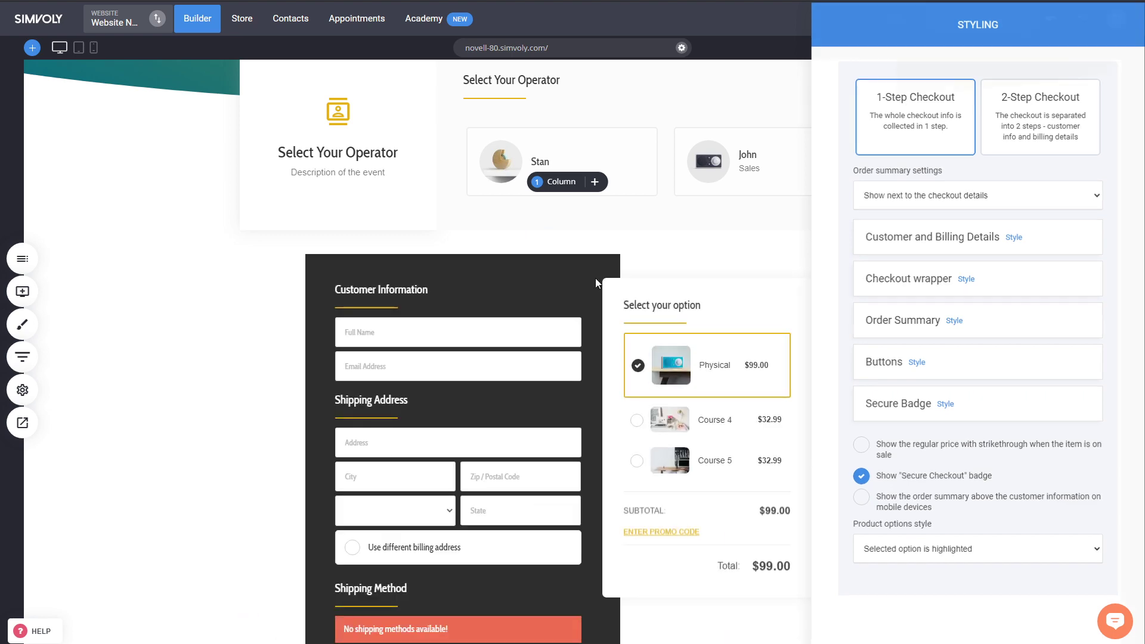
pyautogui.click(595, 278)
# Check the checkout in the phone preview, then reopen the checkout styling settings
pyautogui.click(22, 422)
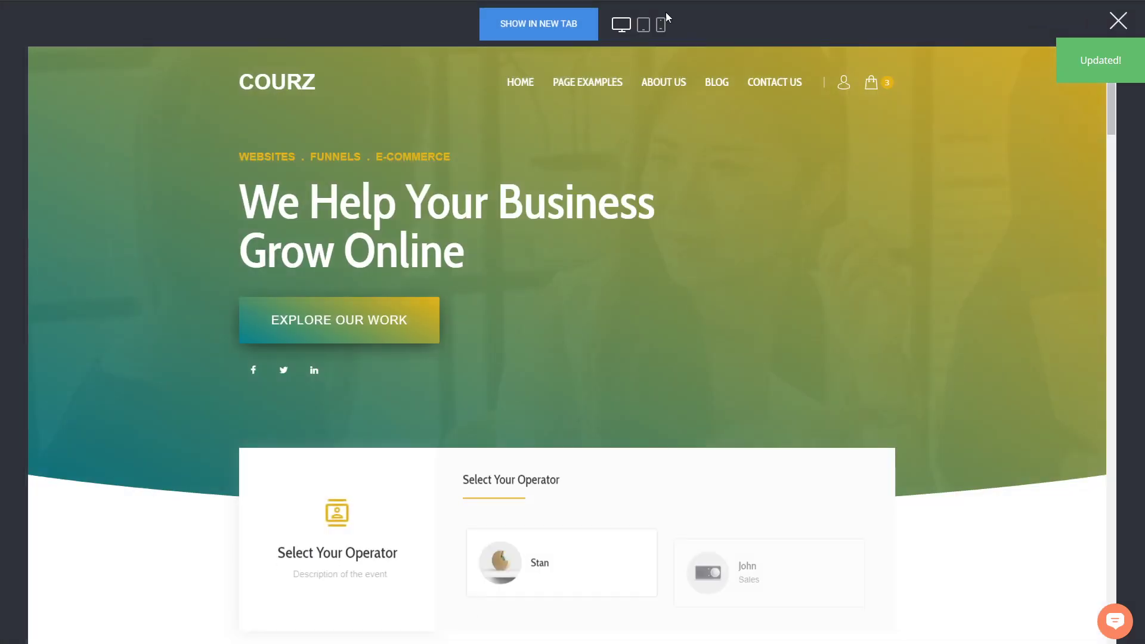
pyautogui.click(660, 24)
pyautogui.scroll(-10, 549, 281)
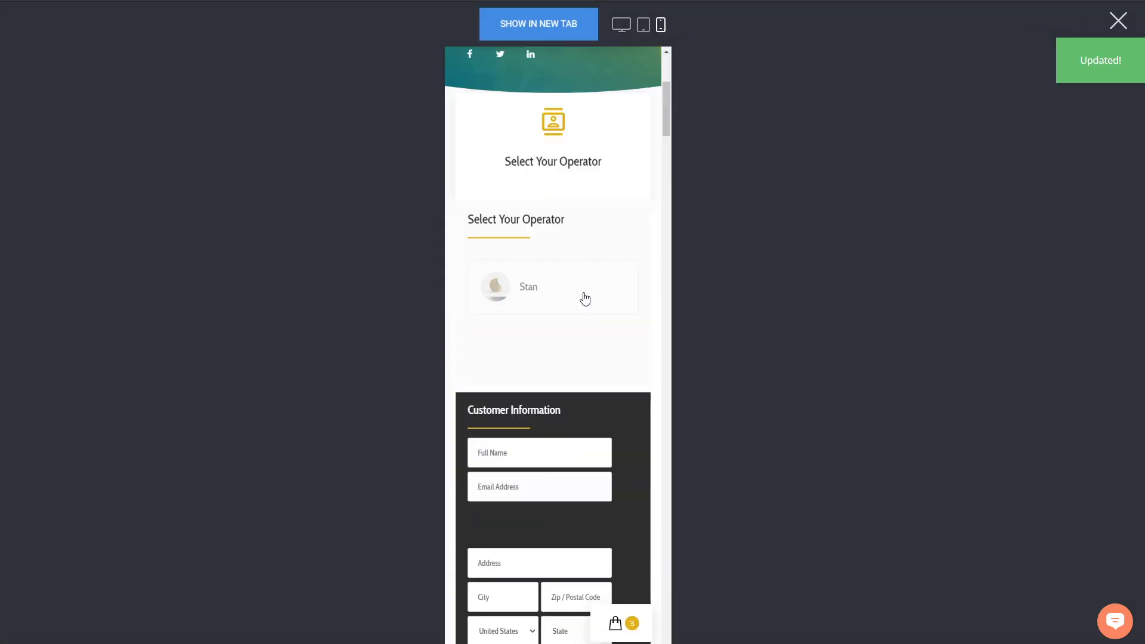
pyautogui.scroll(-9, 585, 298)
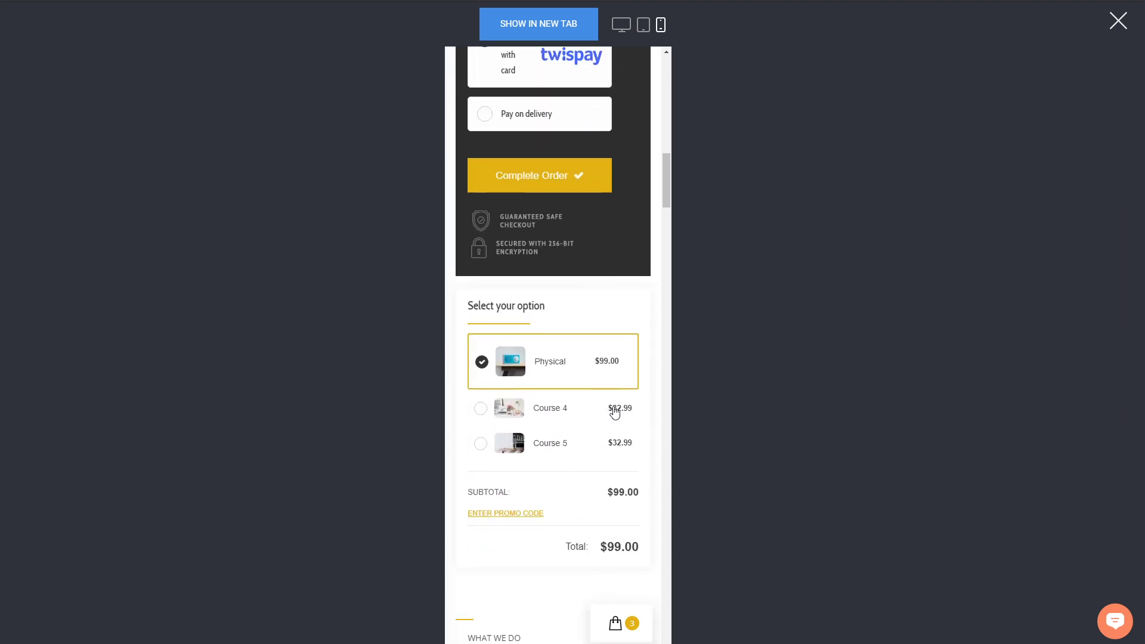
pyautogui.click(1118, 23)
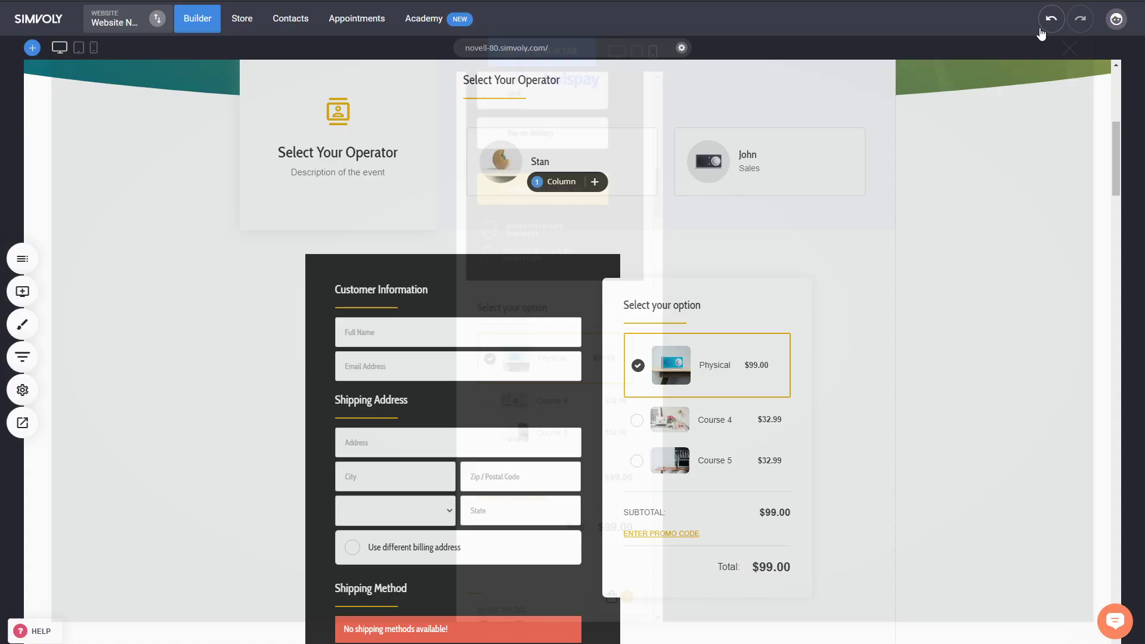
pyautogui.click(548, 278)
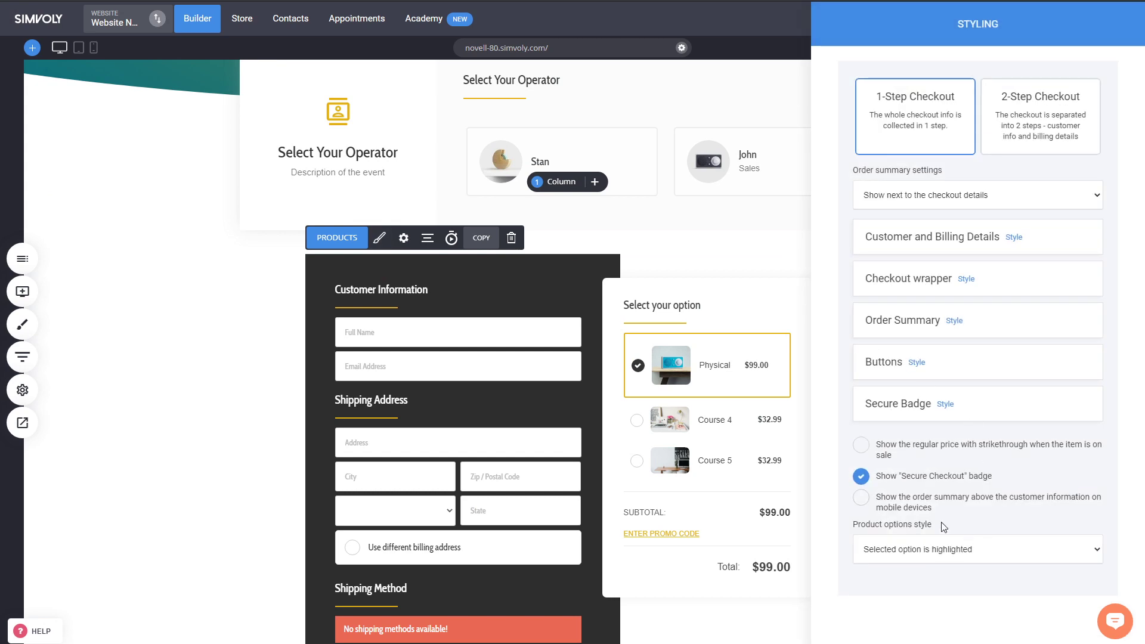